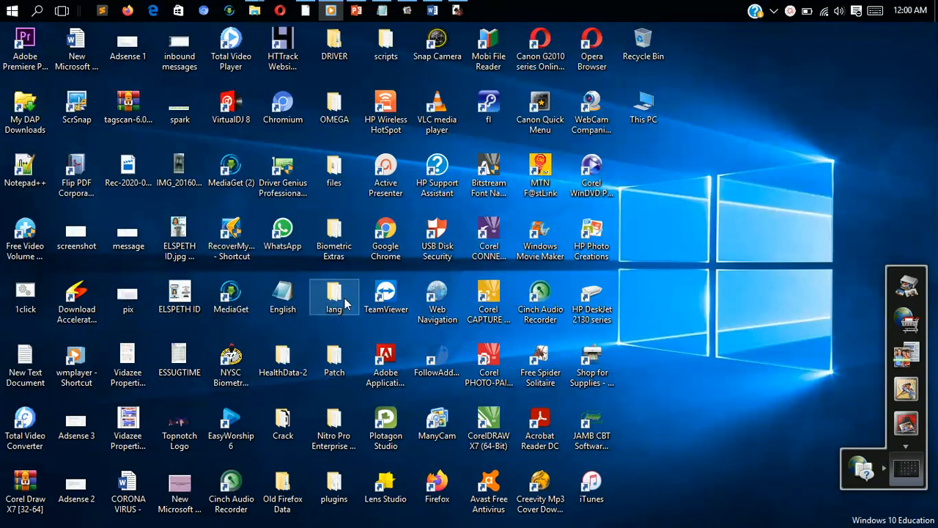
Step: Launch Word 2013 from the Microsoft Office 2013 program group in the Start menu
left_click(11, 15)
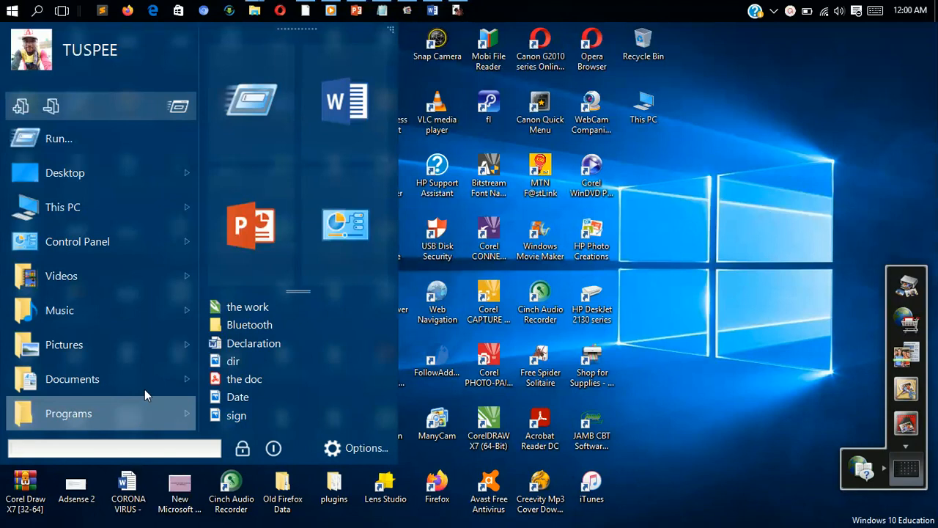
left_click(152, 406)
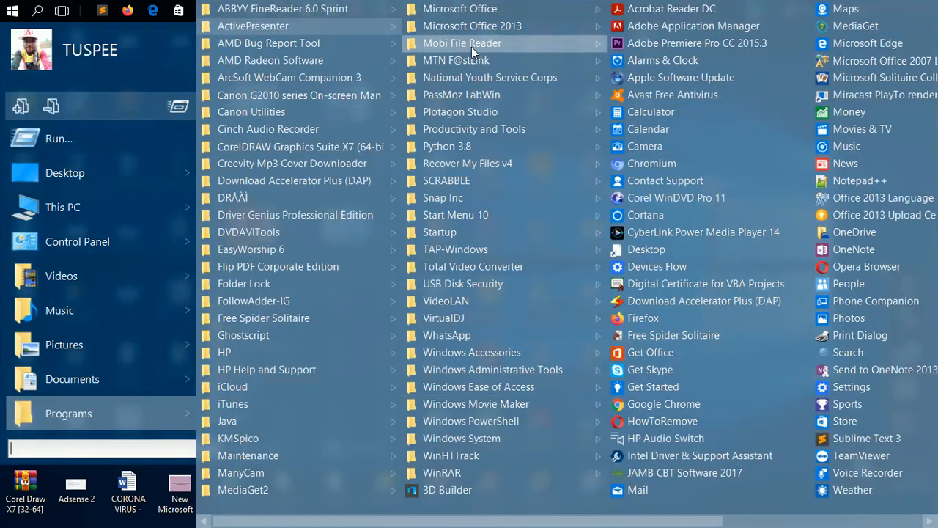
mouse_move(492, 30)
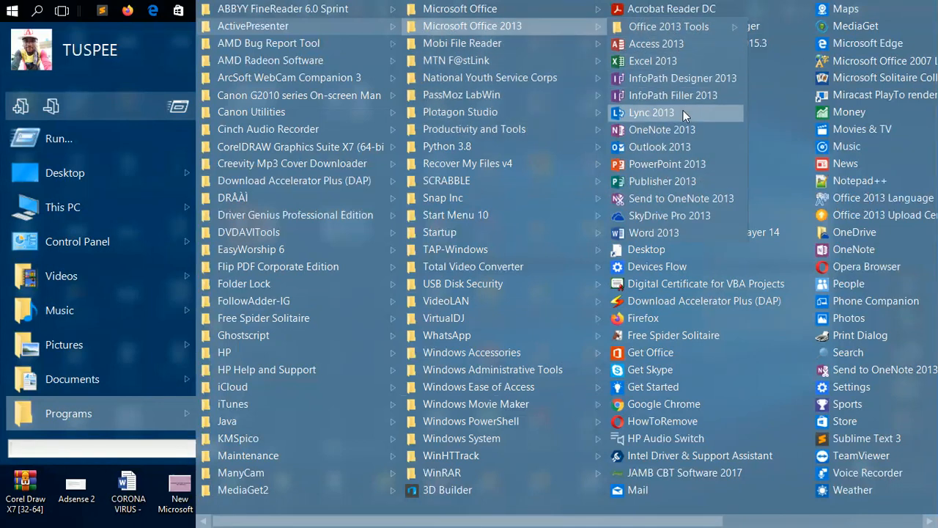
left_click(654, 232)
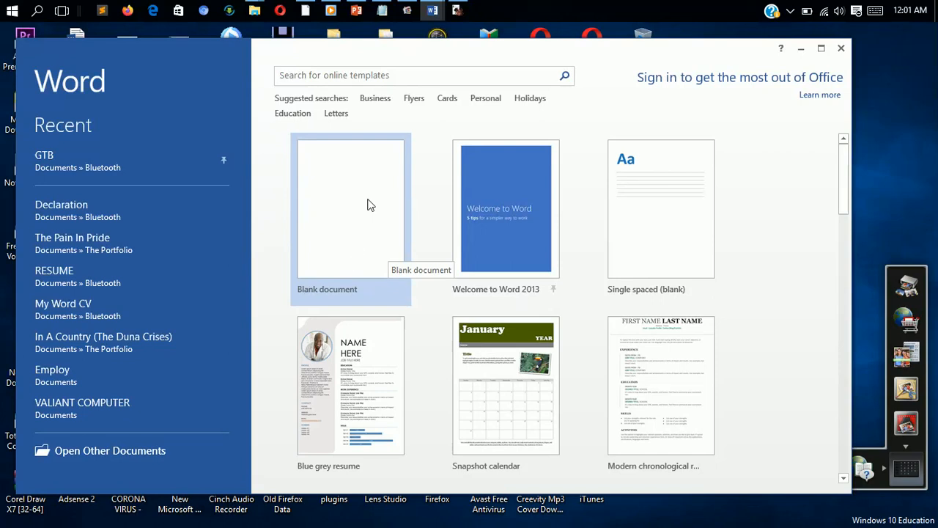
Step: Create a document from the Welcome to Word template, discard it without saving and close Word
left_click(568, 254)
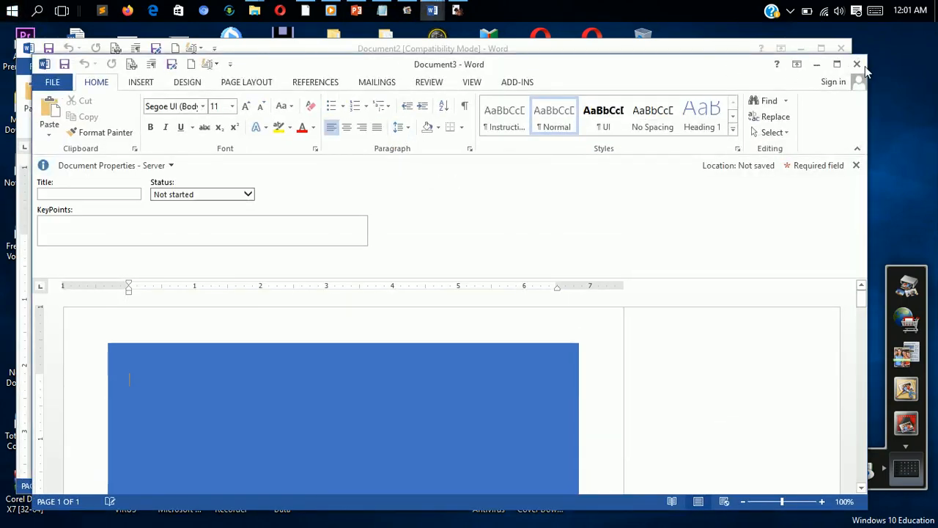
left_click(858, 64)
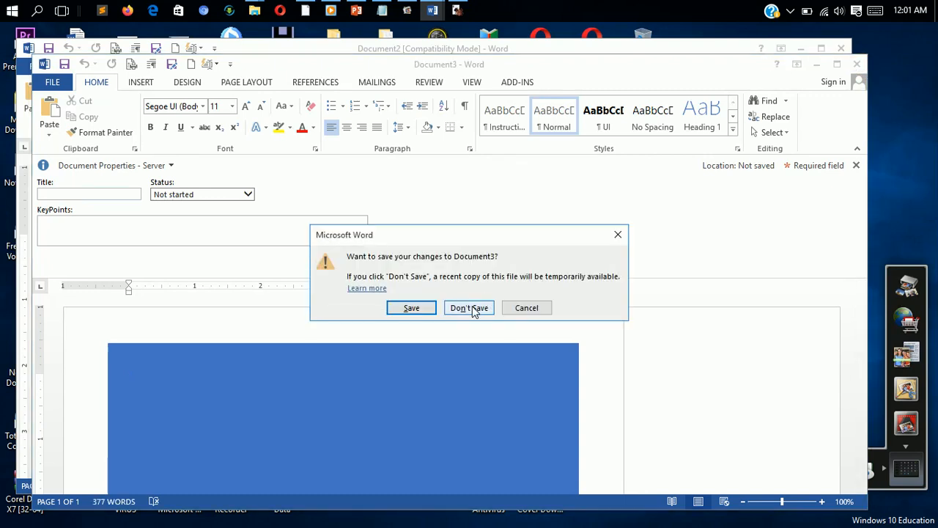
left_click(476, 308)
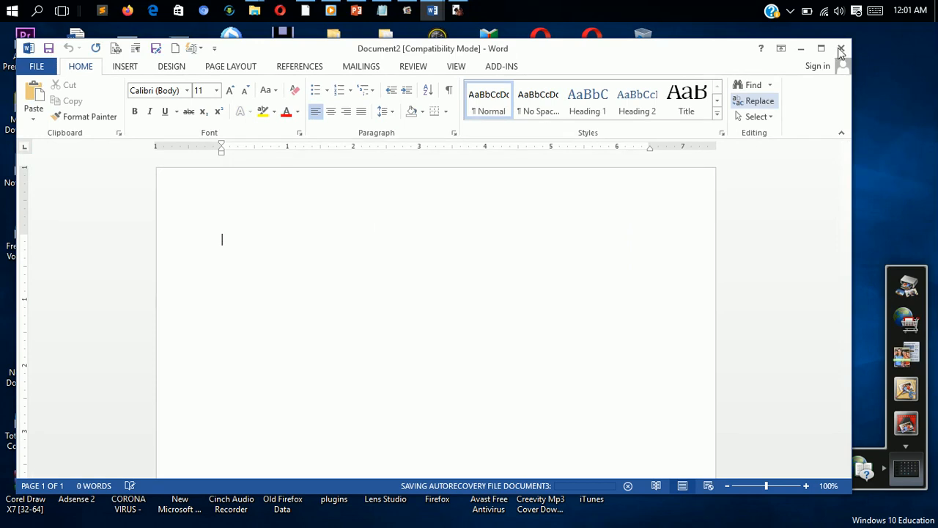
left_click(841, 48)
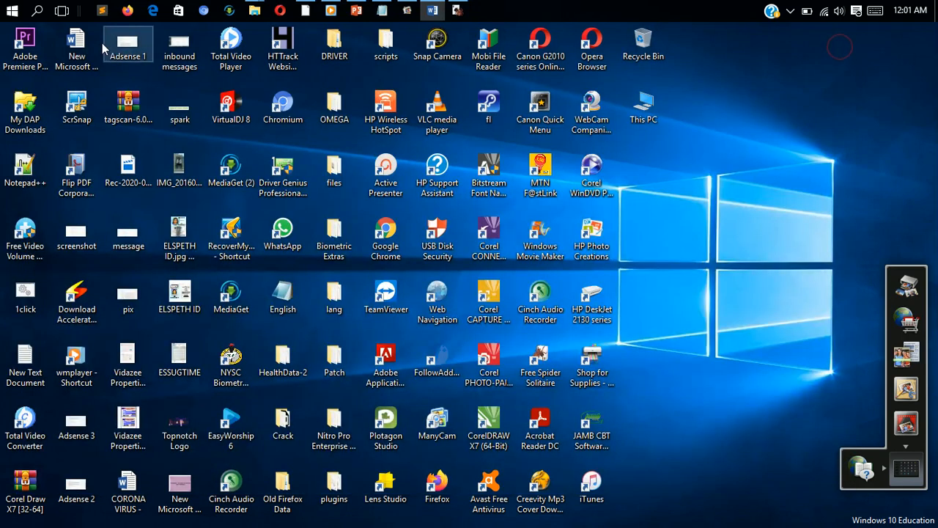
Step: Launch Word 2013 again from the Microsoft Office 2013 program group
left_click(12, 10)
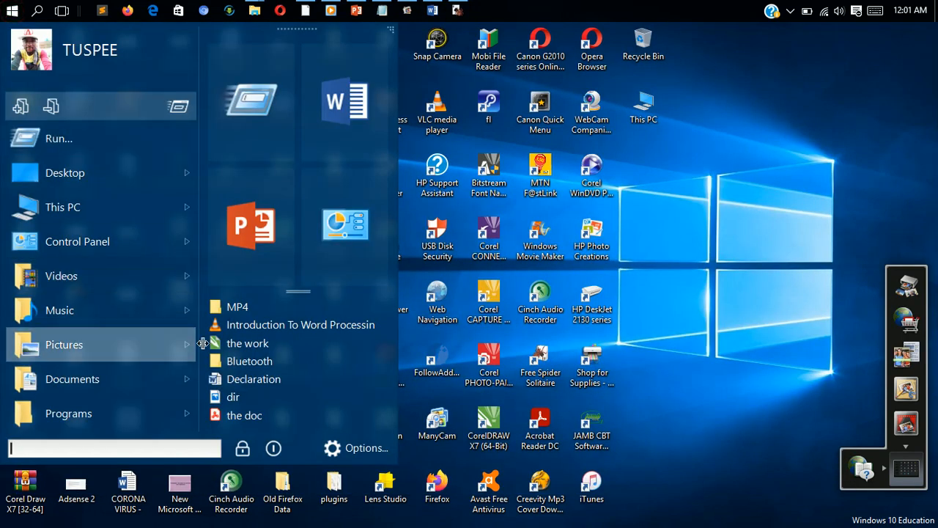
left_click(137, 412)
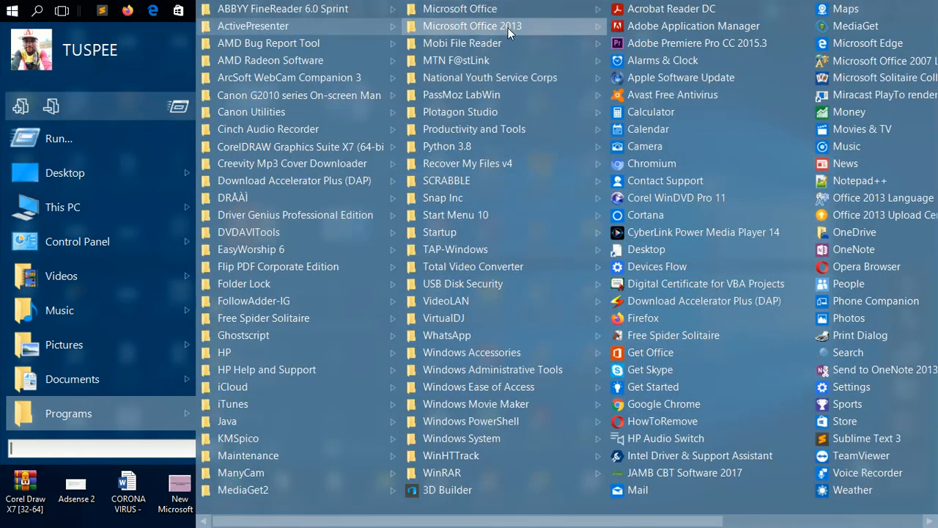
mouse_move(521, 27)
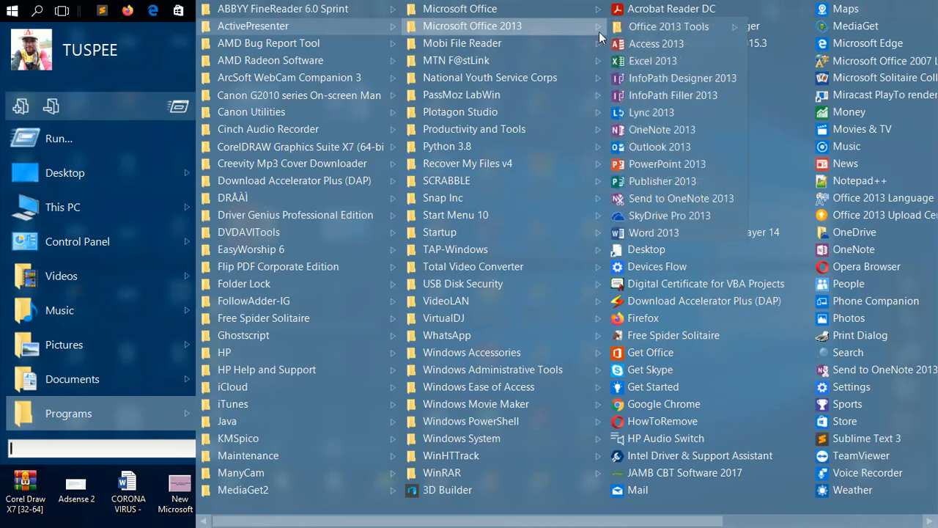
left_click(651, 234)
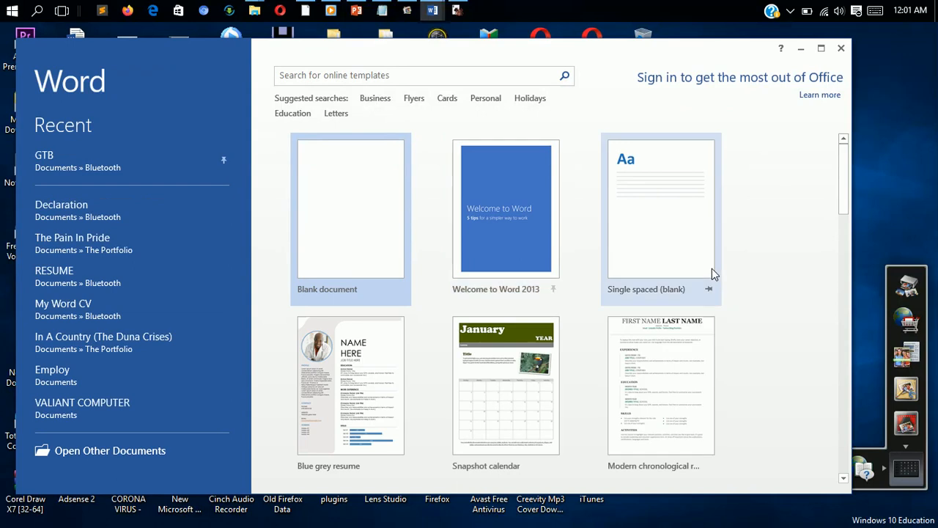
Step: Try to create a document from the Employee of the month certificate template
left_click_drag(843, 206, 820, 422)
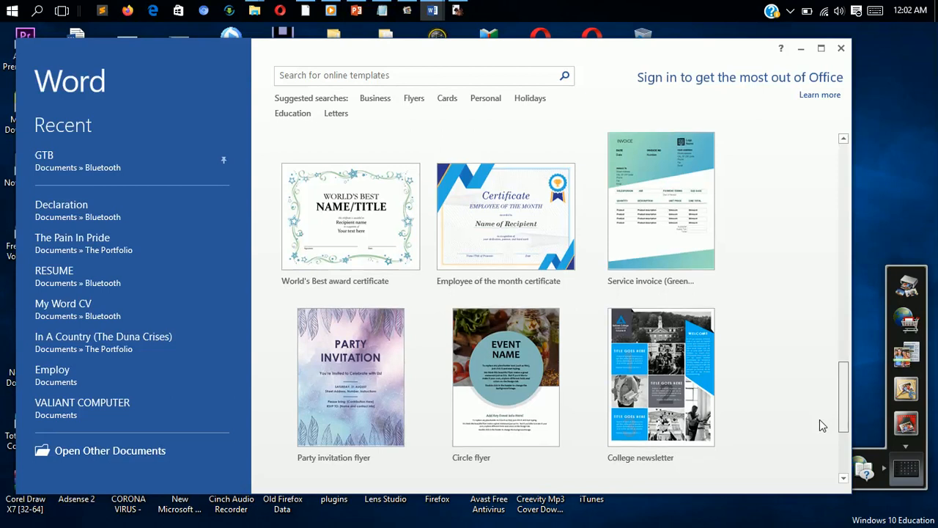
scroll(819, 433, "down", 3)
scroll(820, 439, "up", 3)
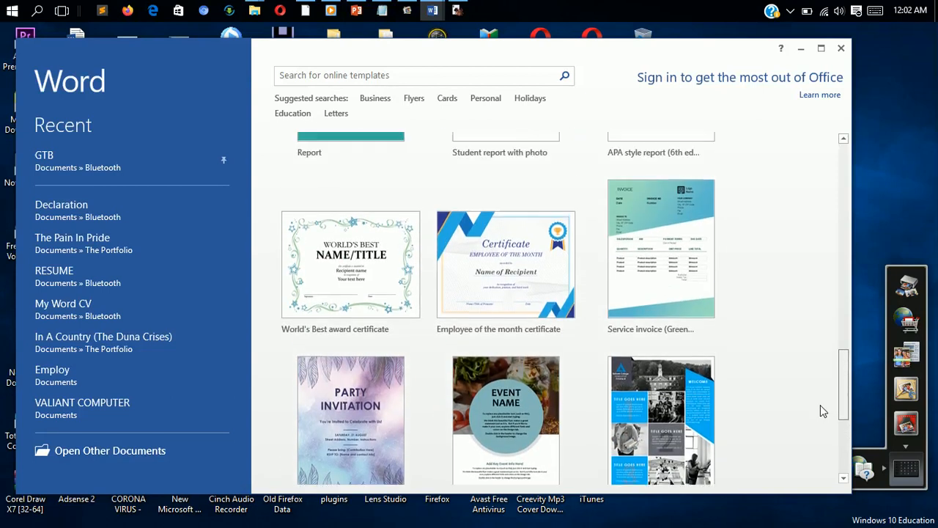
left_click(510, 309)
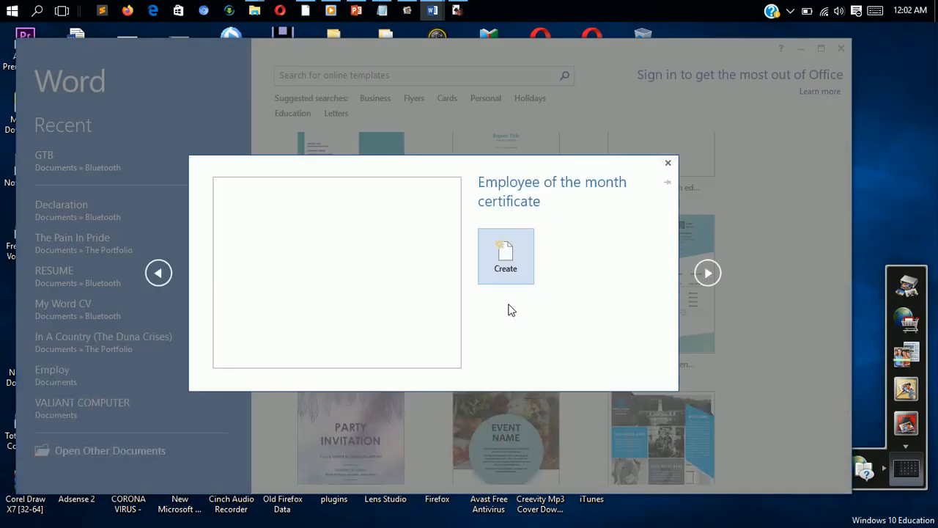
left_click(505, 253)
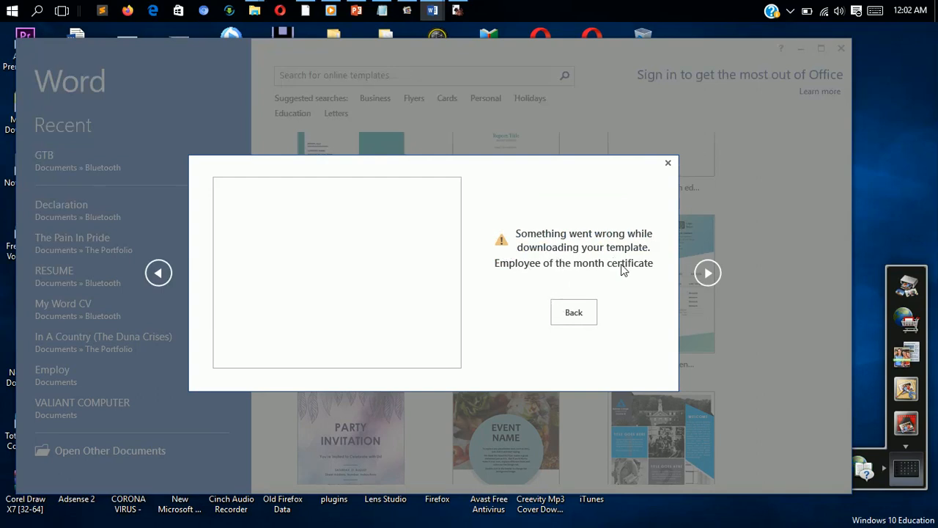
left_click(568, 315)
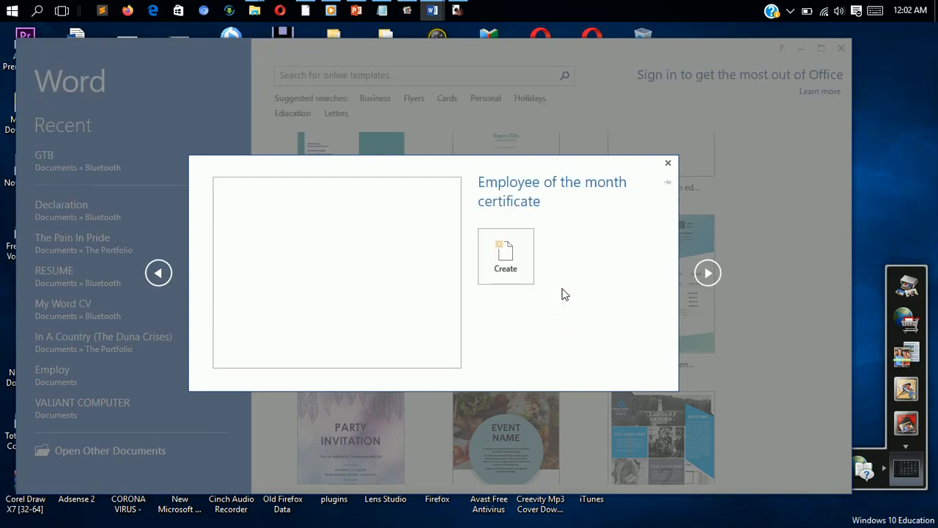
left_click(667, 165)
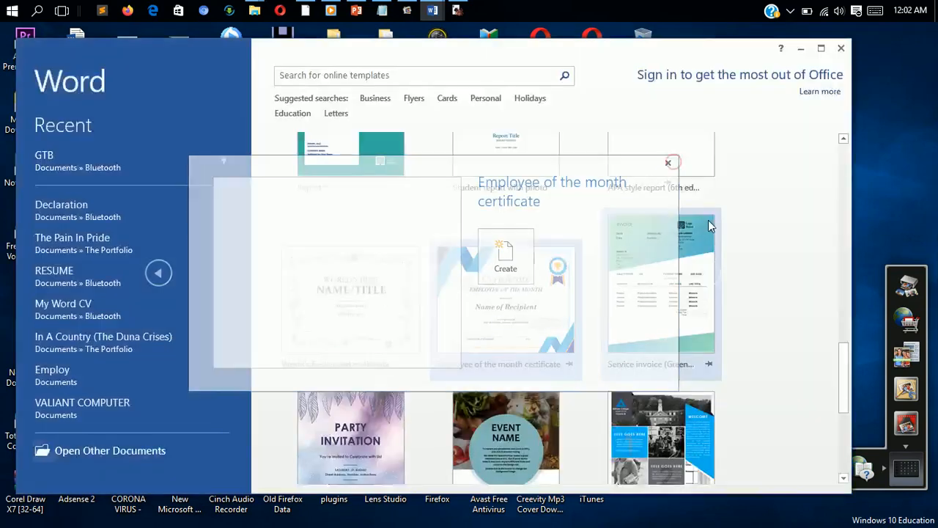
Step: Try to create a document from the Restaurant brochure template
left_click_drag(843, 359, 833, 465)
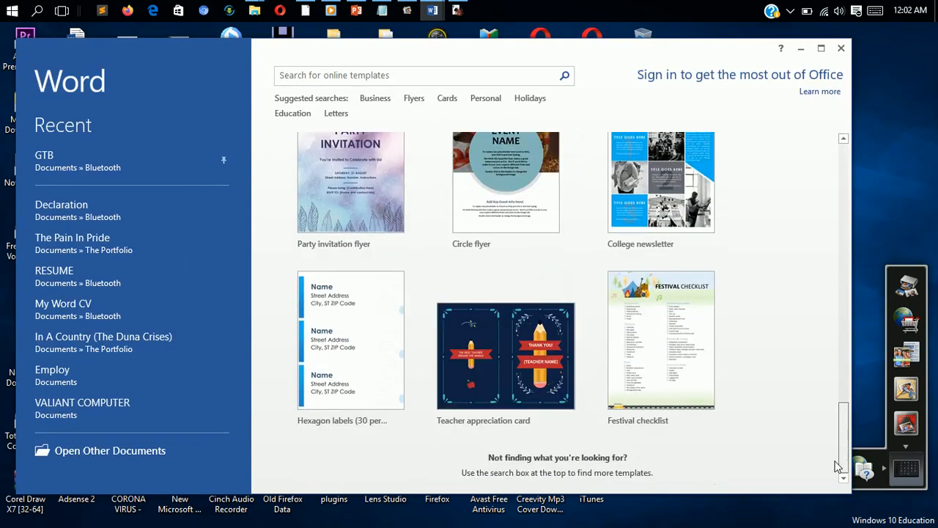
left_click_drag(842, 391, 853, 232)
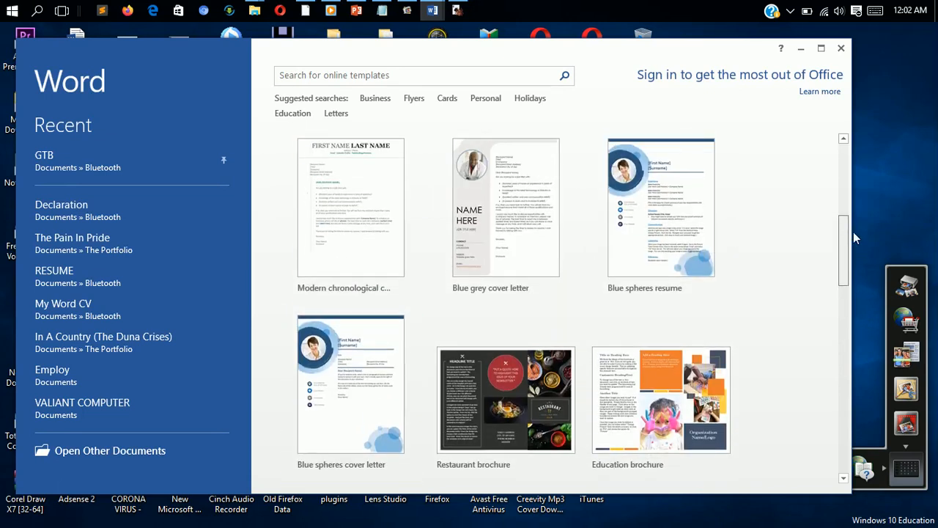
left_click(514, 386)
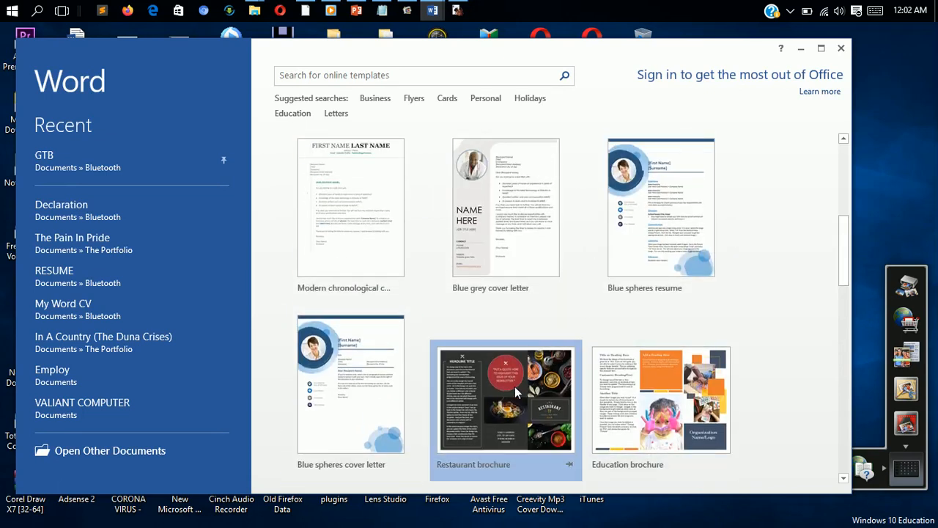
left_click(502, 231)
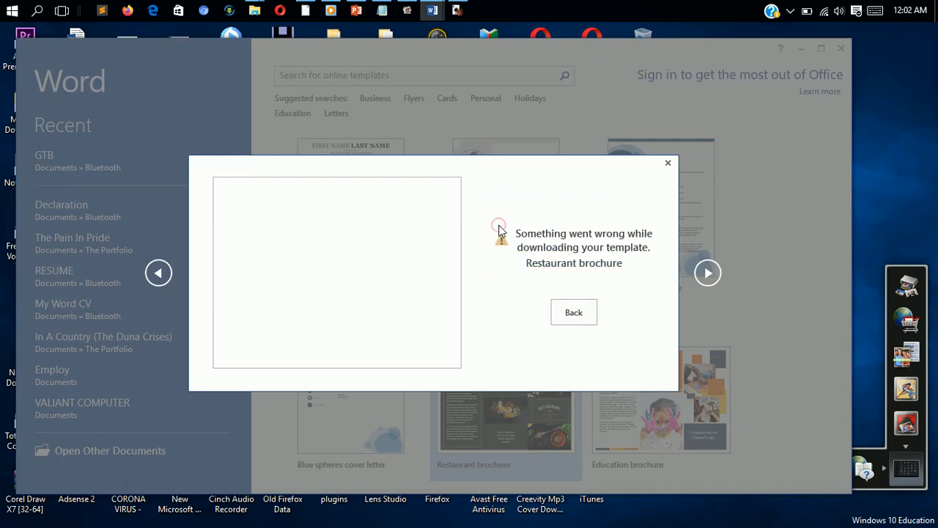
left_click(573, 313)
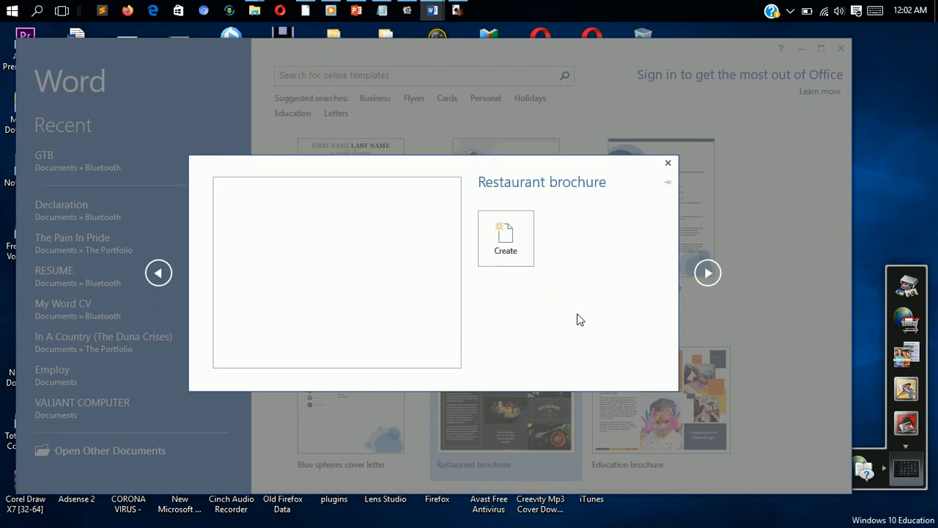
left_click(668, 163)
Step: Try to create a document from the Blue grey resume template, cancelling its download
left_click(843, 138)
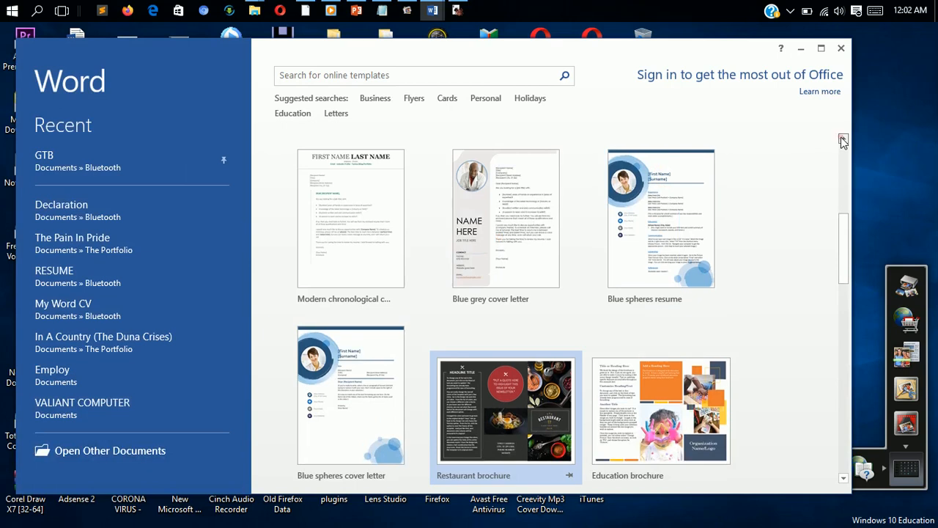
left_click_drag(843, 261, 847, 165)
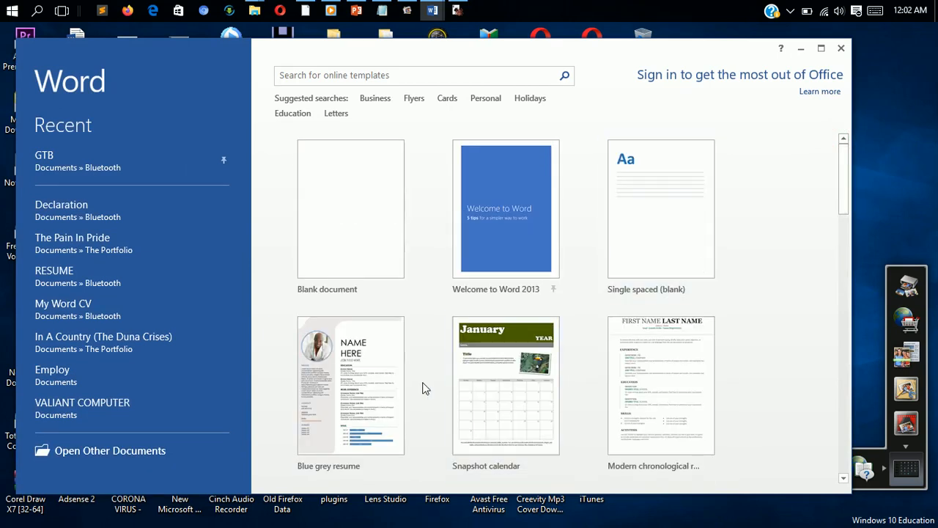
left_click(362, 369)
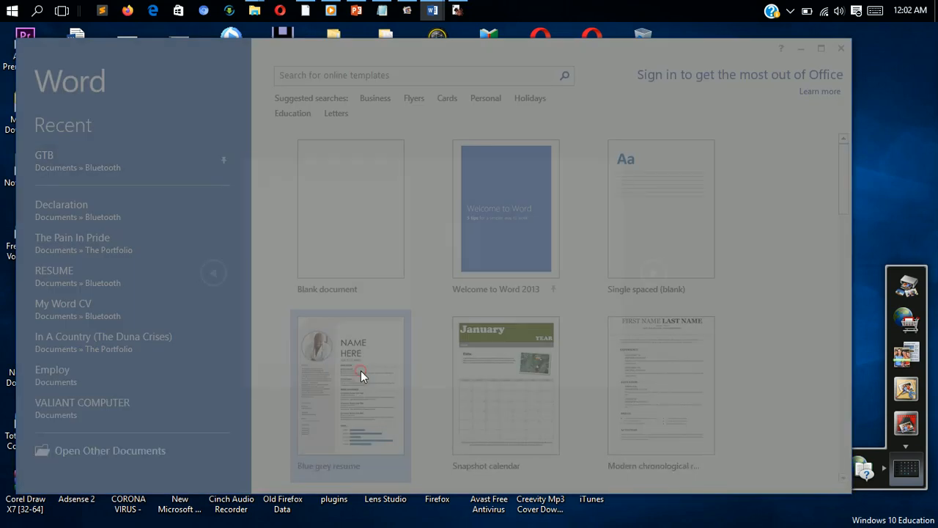
left_click(464, 251)
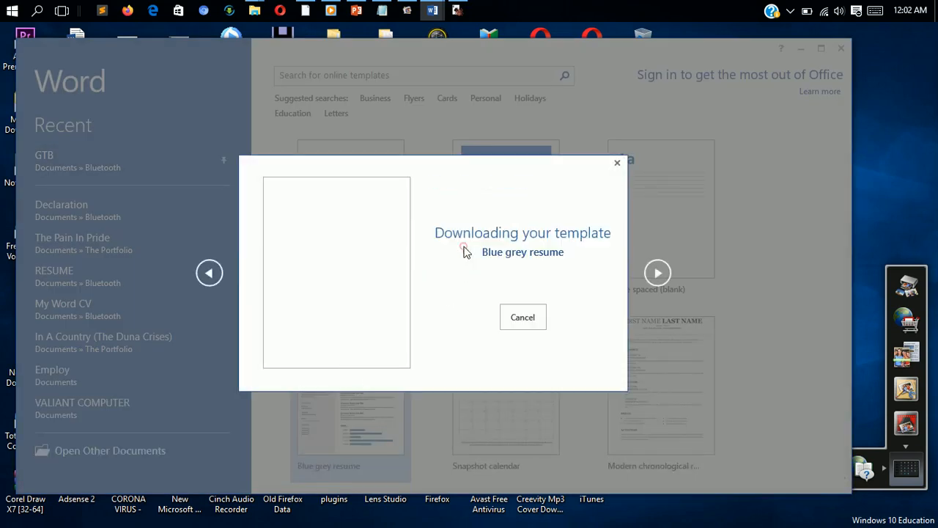
left_click(523, 313)
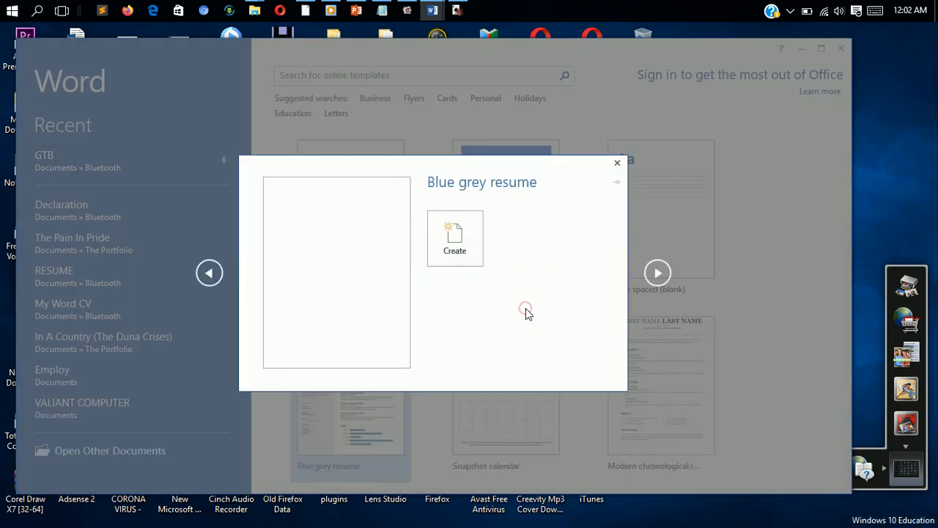
left_click(617, 164)
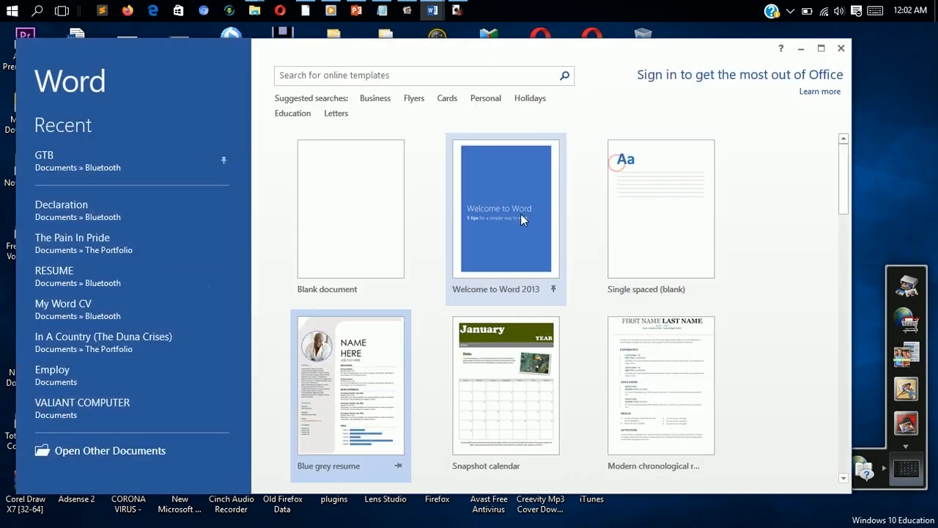
Step: Create a document from the Welcome to Word template, maximize it, then close it without saving
left_click(509, 224)
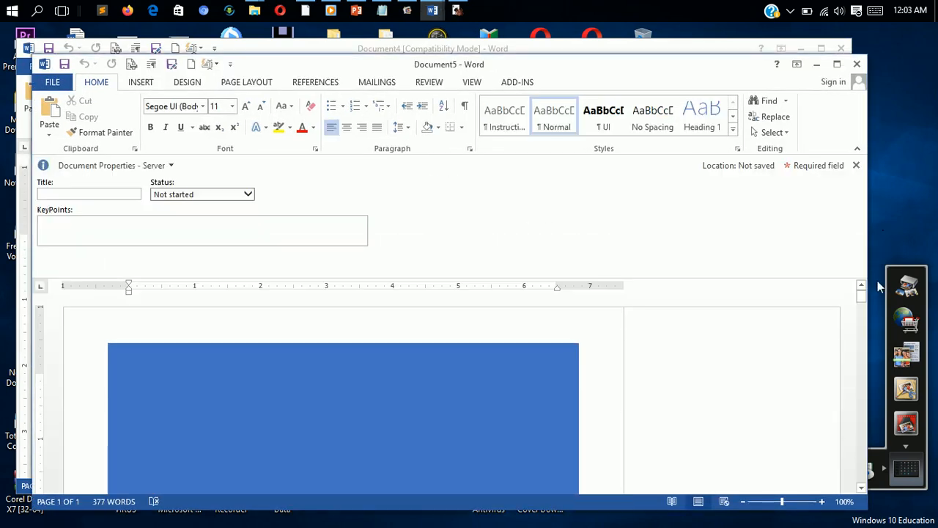
left_click(837, 65)
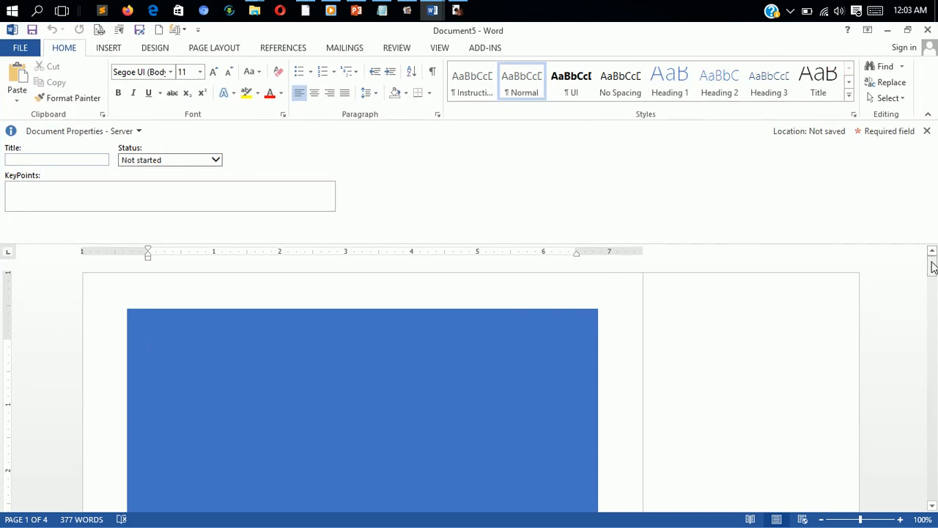
mouse_move(931, 271)
left_mouse_down()
mouse_move(932, 440)
mouse_move(931, 271)
left_mouse_up()
left_click(927, 30)
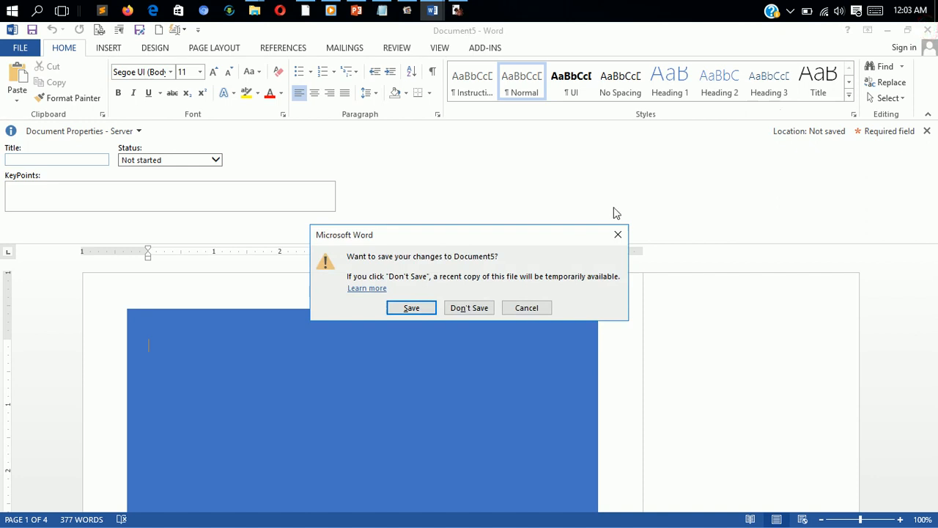
left_click(485, 307)
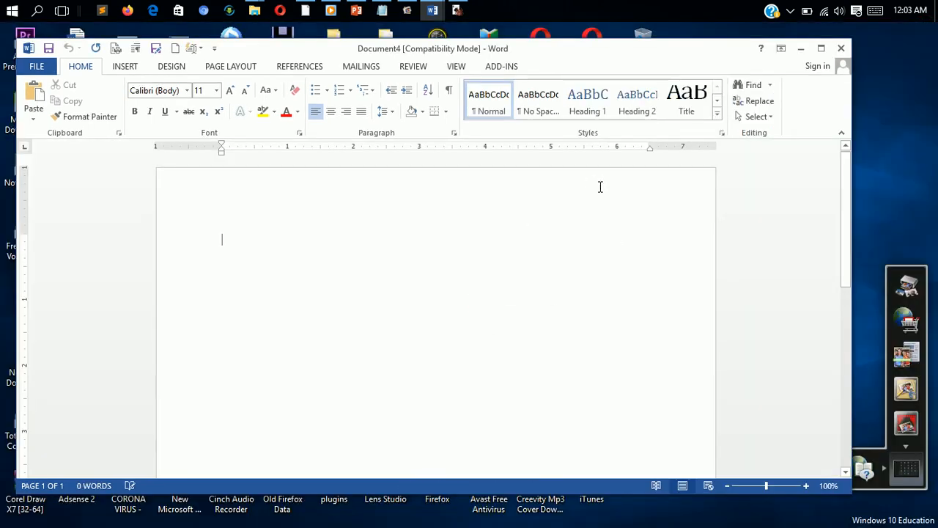
Step: Maximize the blank document's window and show the insert commands
left_click(821, 48)
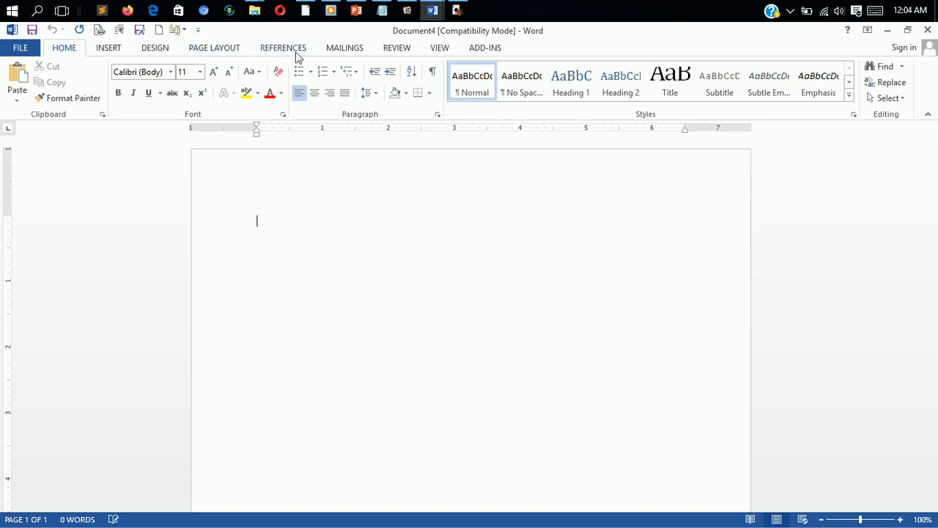
left_click(108, 48)
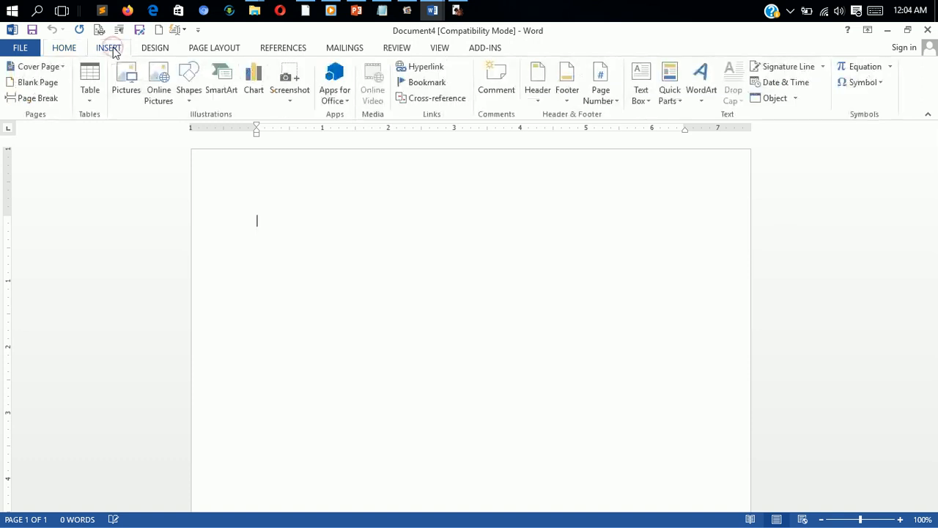
Step: Browse each ribbon tab from Design through Add-ins, returning to the Home commands
left_click(159, 50)
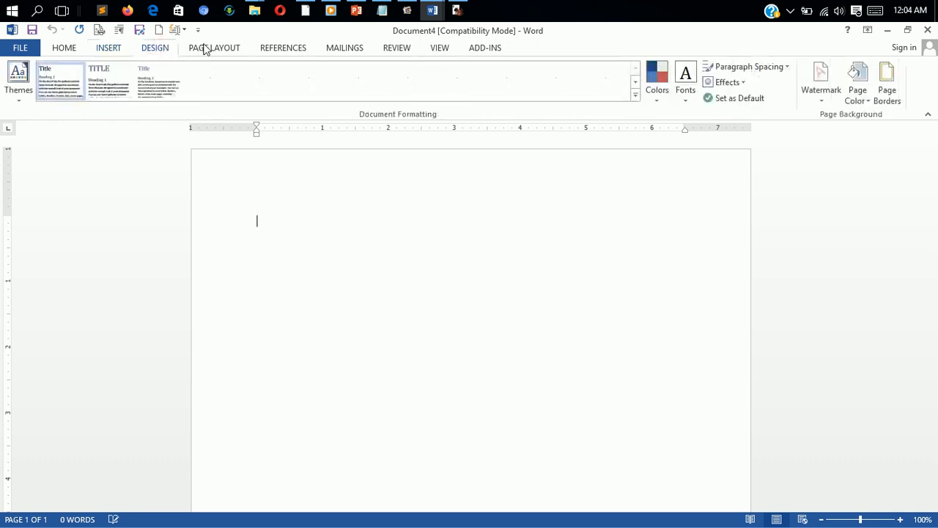
left_click(205, 48)
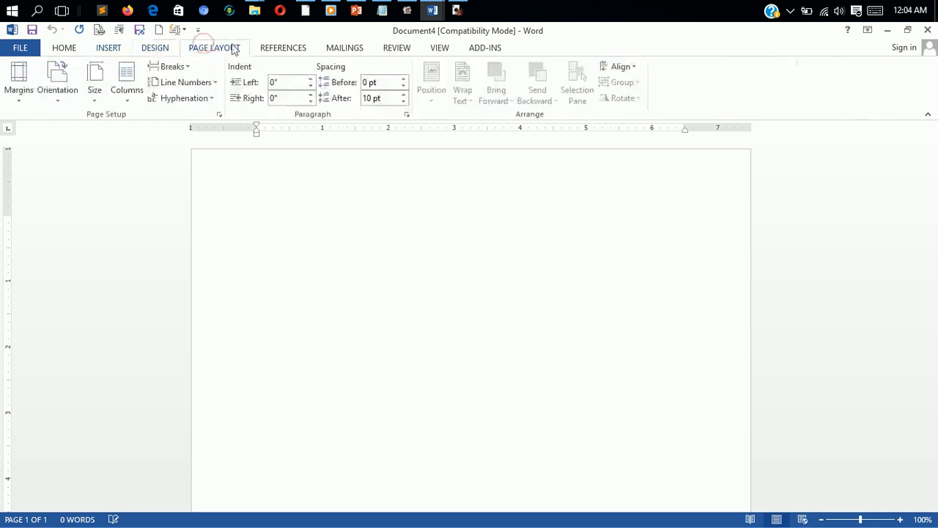
left_click(271, 49)
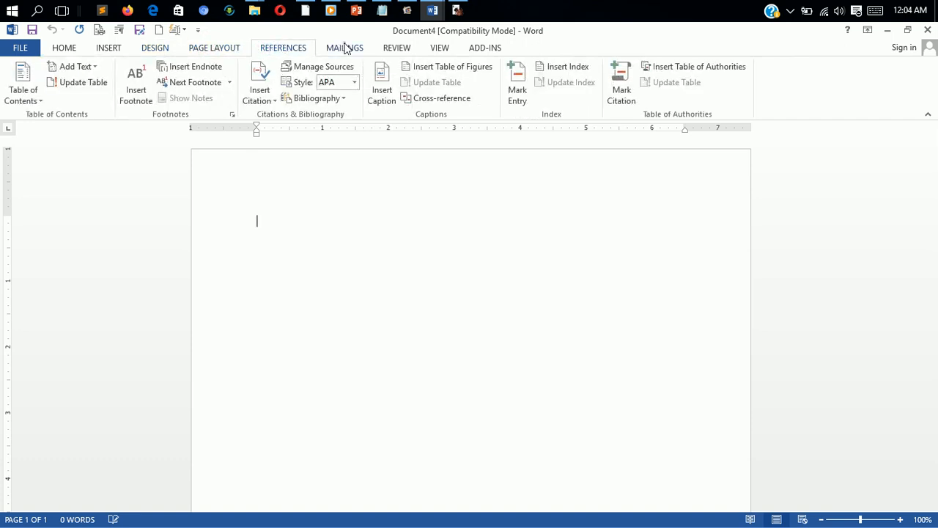
left_click(346, 49)
left_click(405, 51)
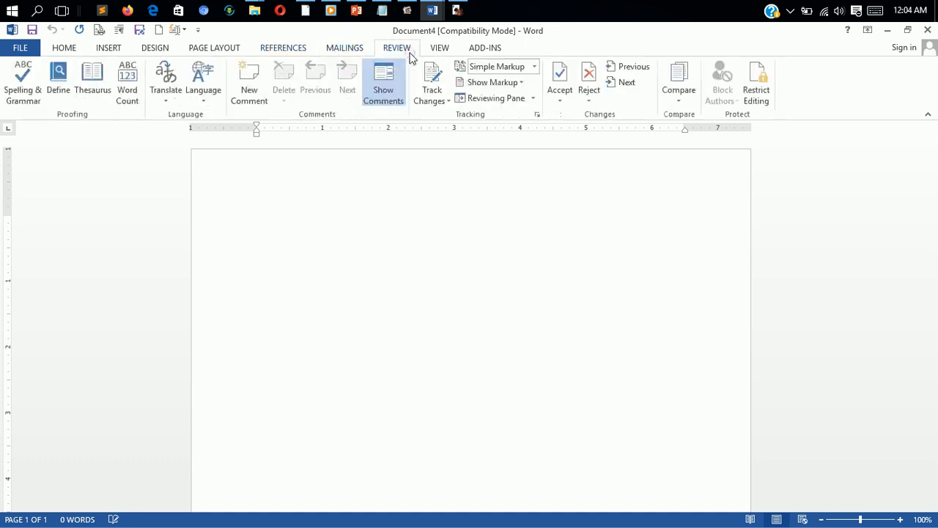
left_click(448, 51)
left_click(480, 53)
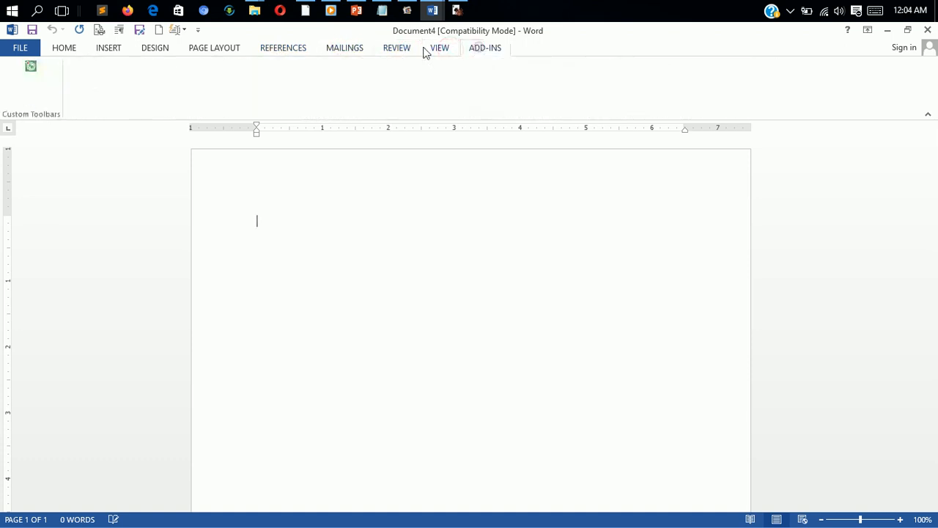
left_click(383, 50)
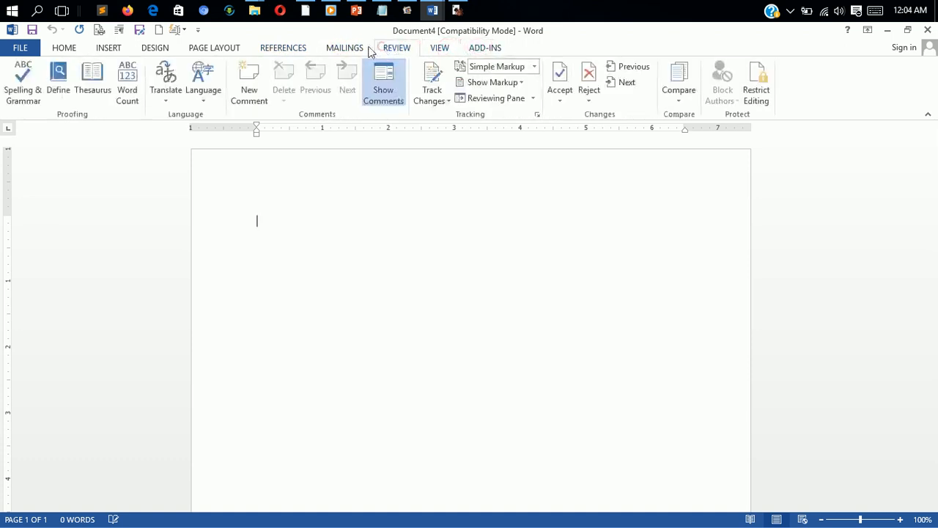
left_click(65, 49)
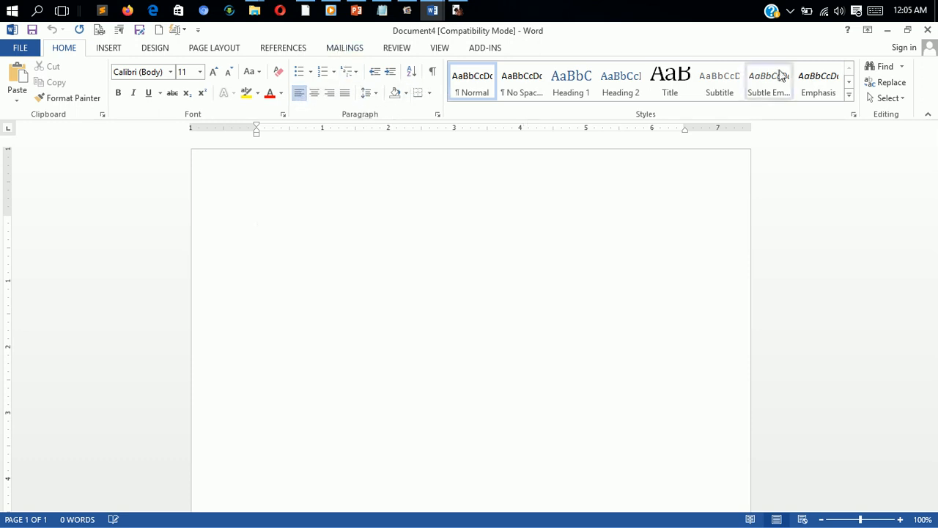
Step: Examine the window's system menu and the ribbon's shortcut menu without choosing anything
right_click(694, 46)
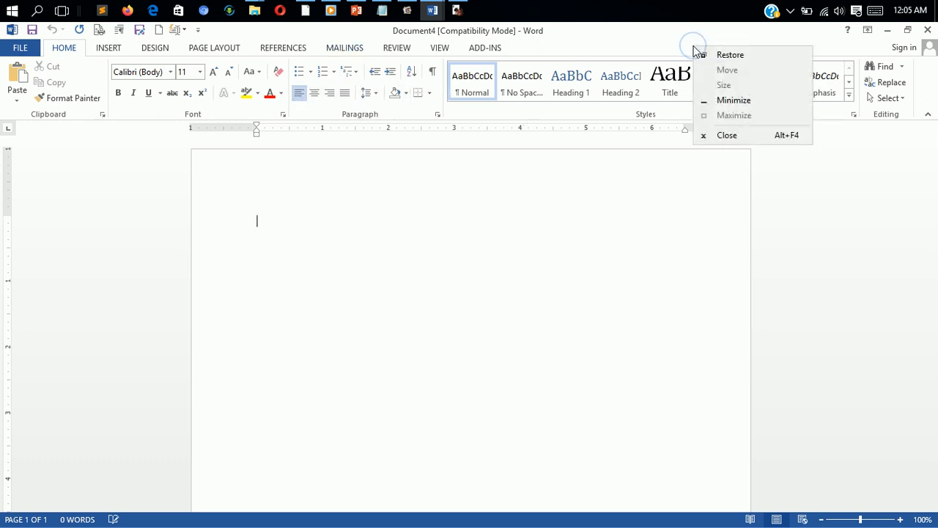
right_click(593, 50)
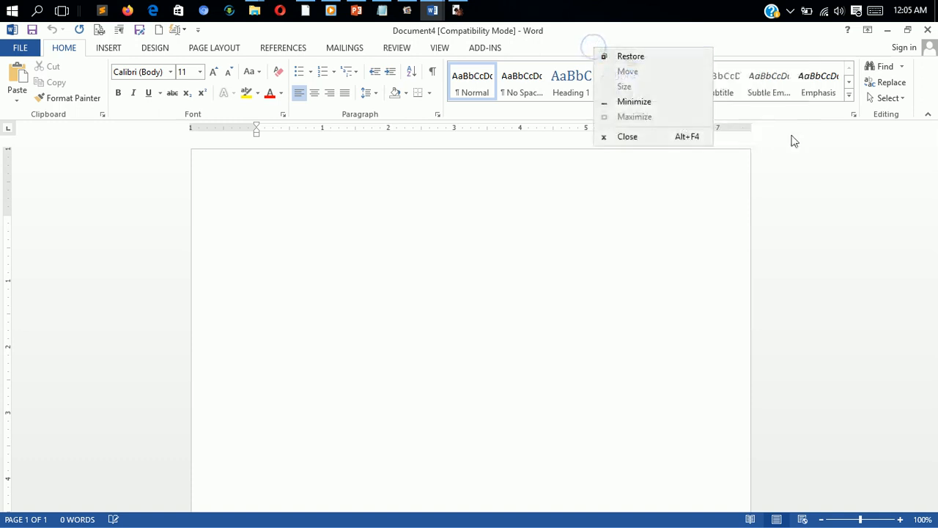
left_click(775, 115)
right_click(775, 111)
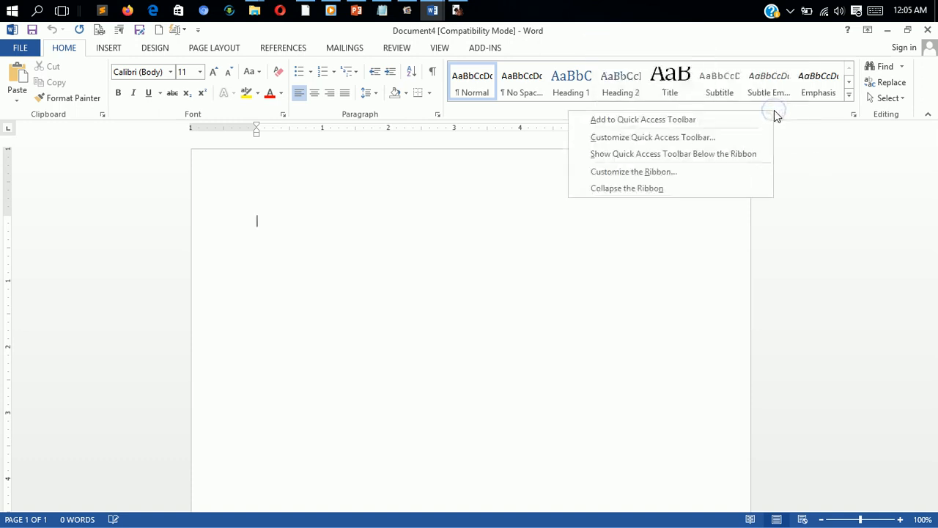
left_click(482, 242)
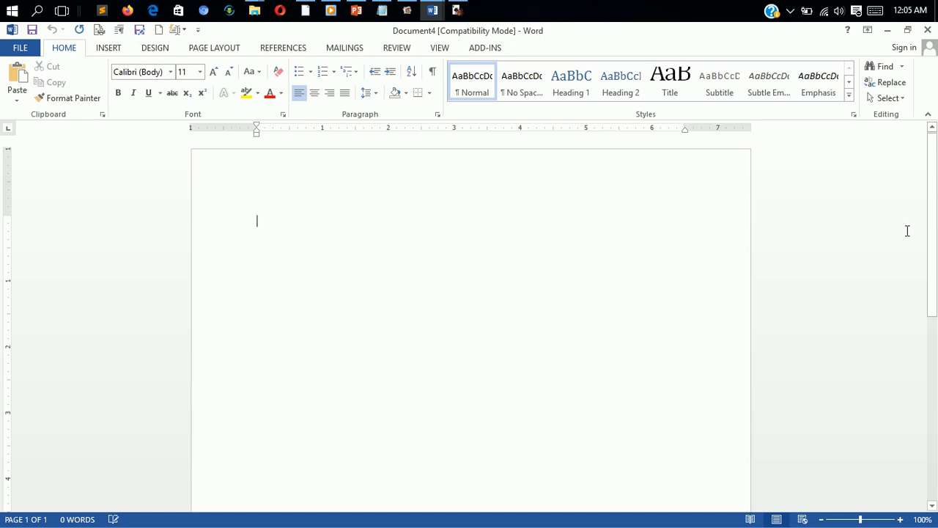
Step: Scroll the page and zoom in to about 388%, then zoom back out to 100%
left_click_drag(934, 220, 912, 413)
left_click_drag(933, 445, 937, 236)
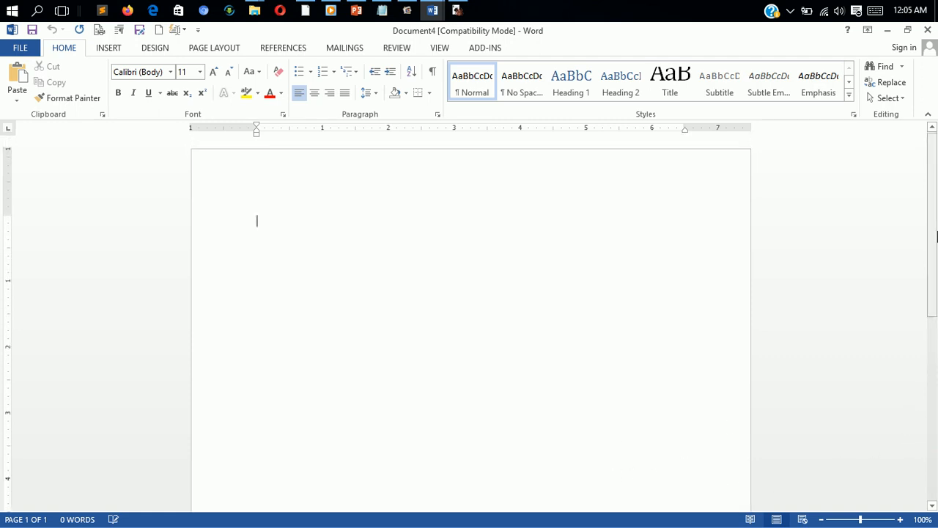
left_click(877, 520)
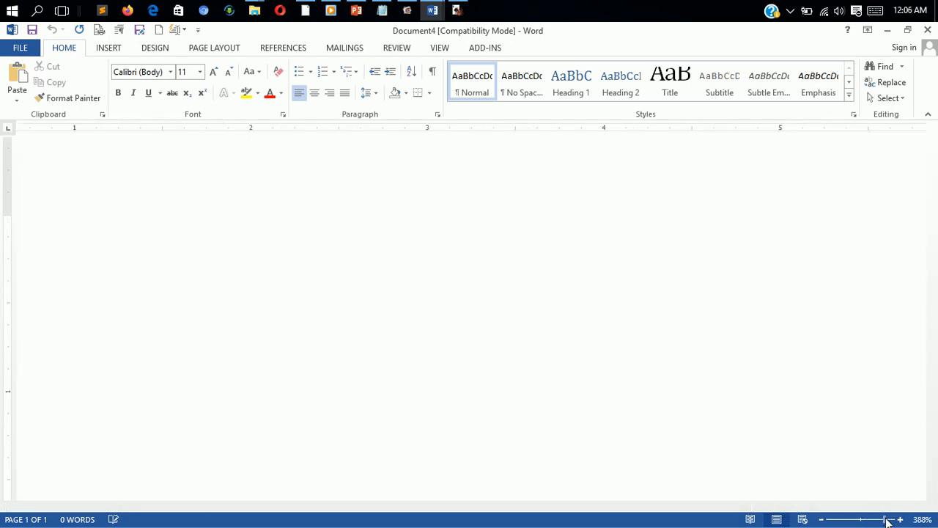
left_click(887, 519)
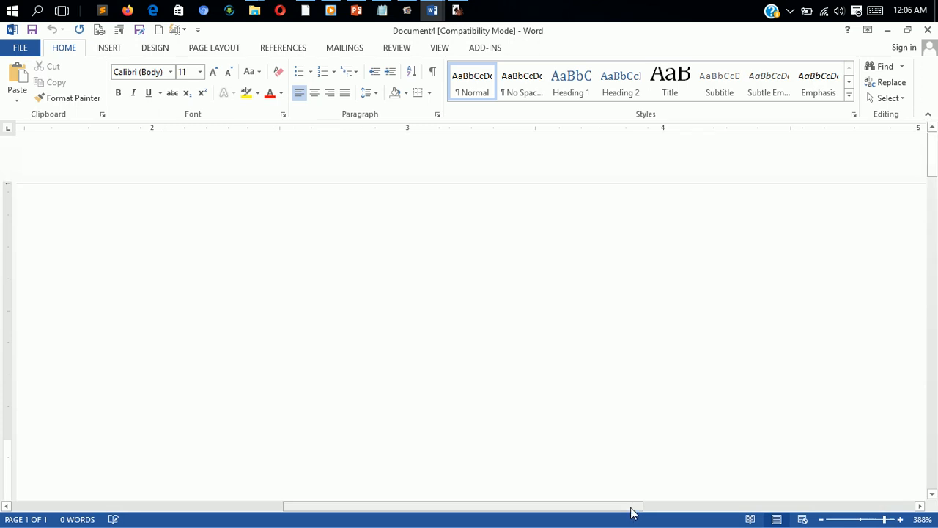
left_click_drag(632, 508, 546, 526)
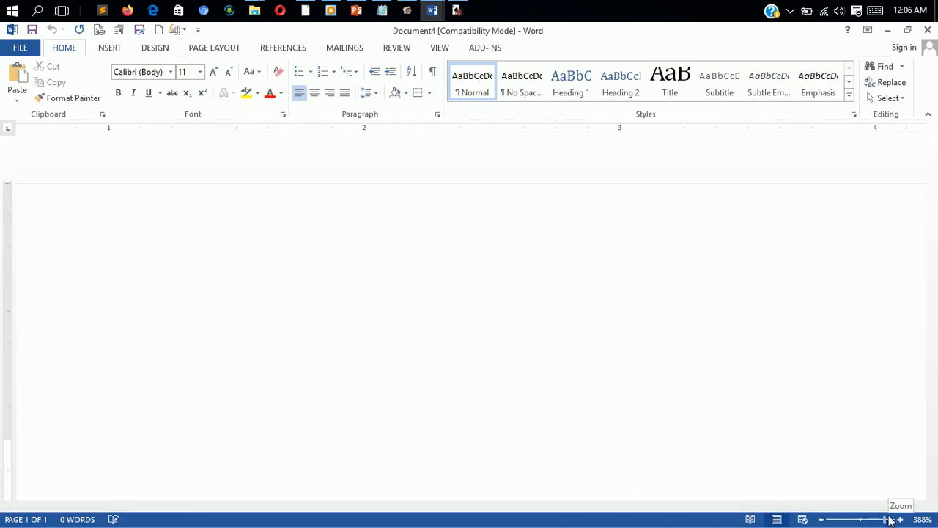
left_click(861, 520)
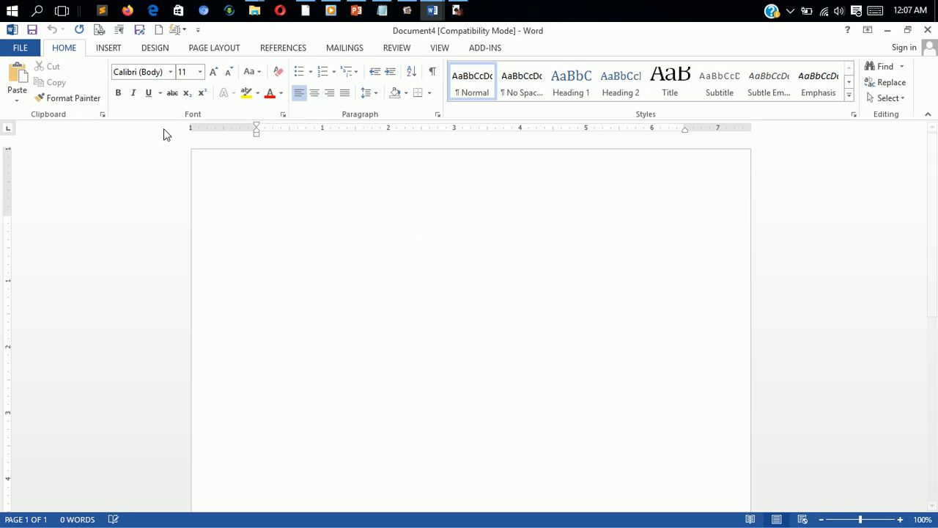
Step: Save the document as Exercise in the Documents folder, accepting the upgrade to the newest file format
left_click(31, 50)
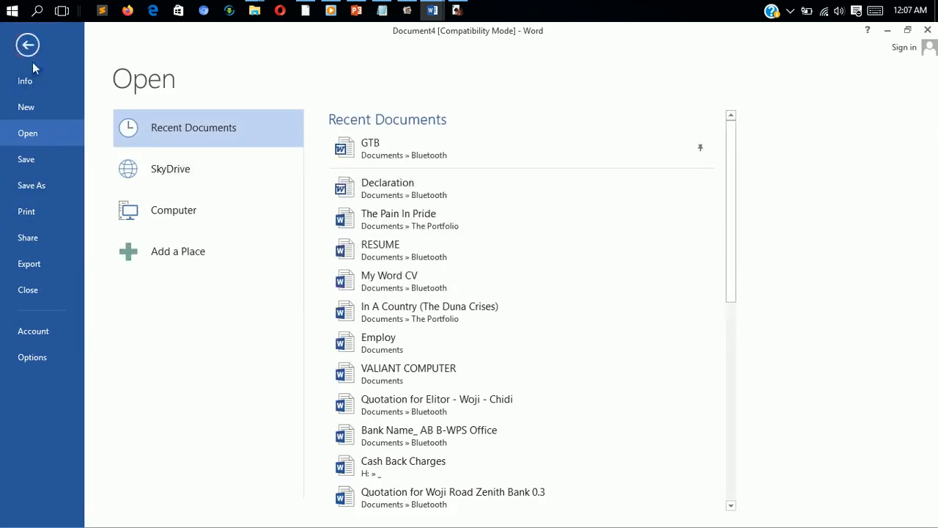
left_click(38, 164)
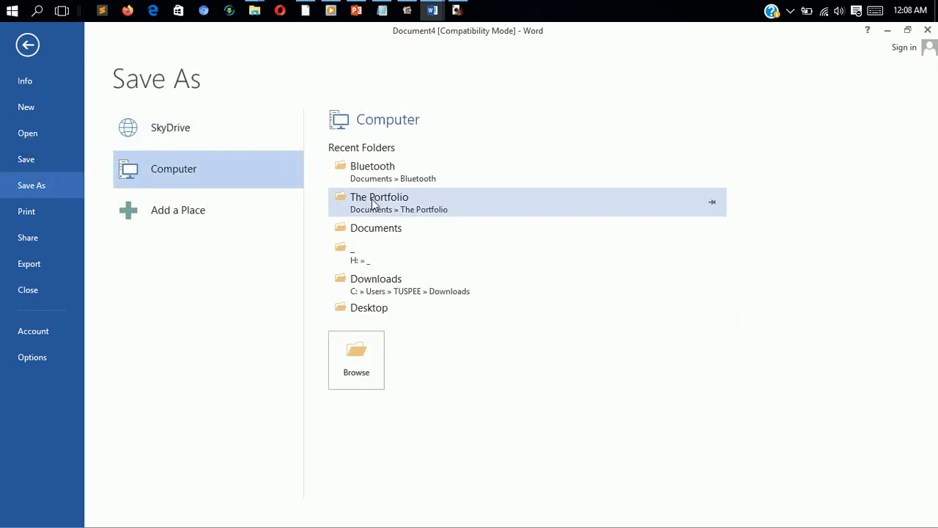
left_click(370, 229)
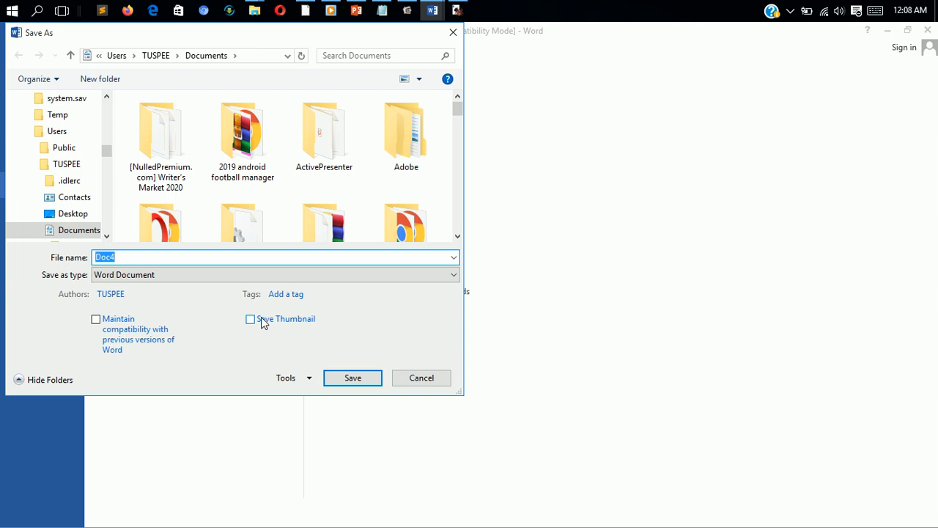
type("Exercs")
key("BackSpace")
type("ise")
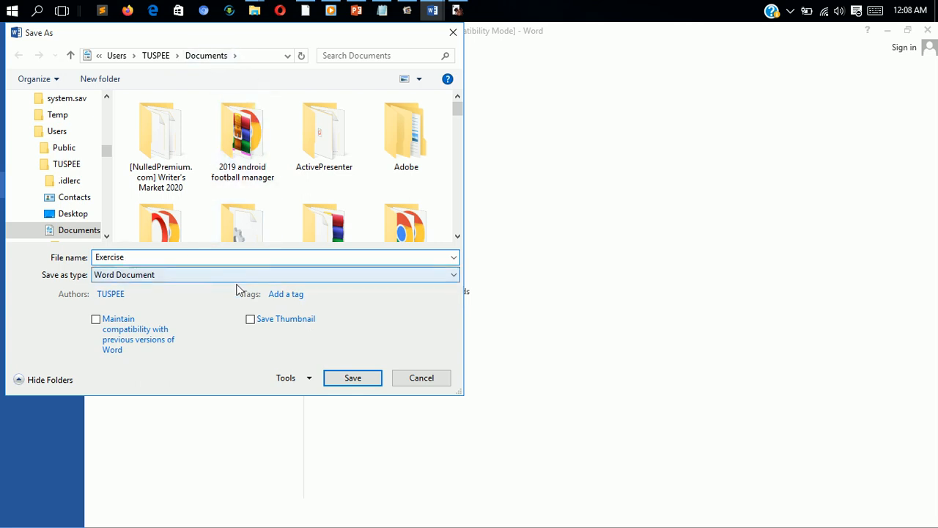
left_click(353, 378)
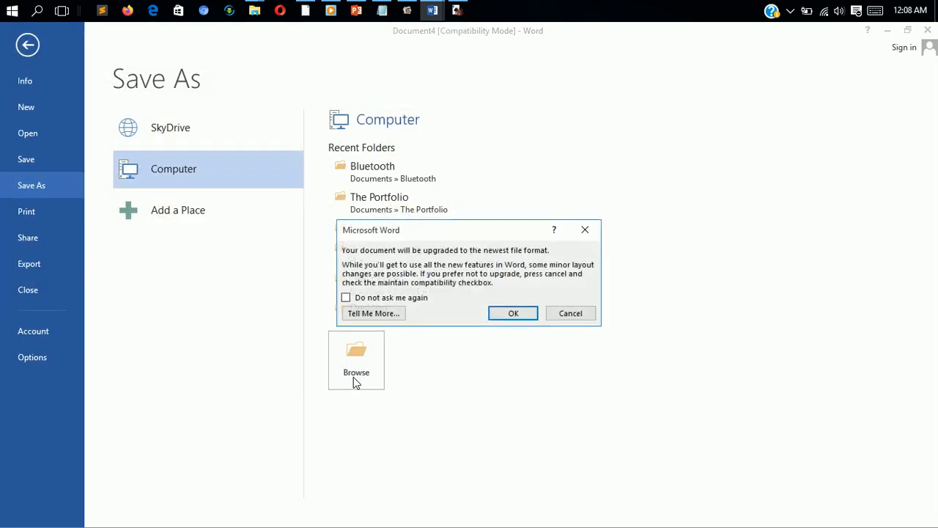
left_click(506, 314)
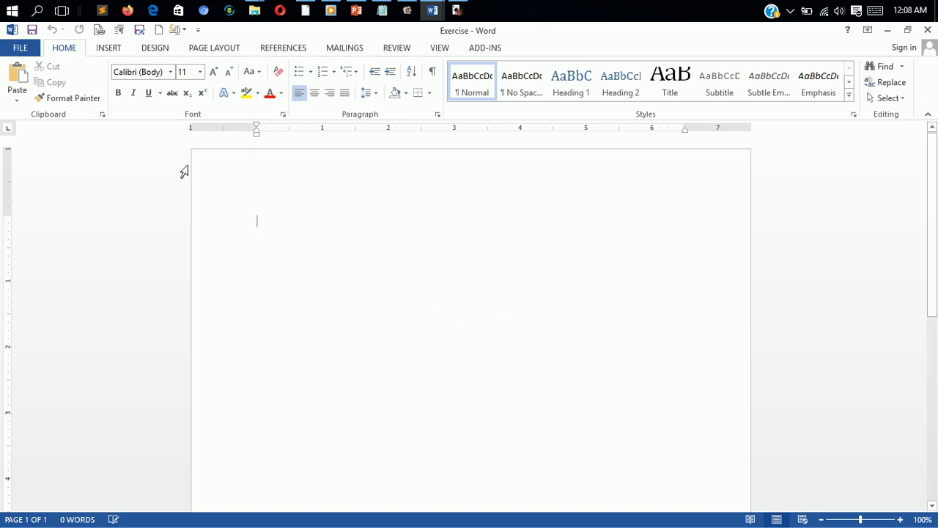
Step: Set the page size to A4
left_click(215, 52)
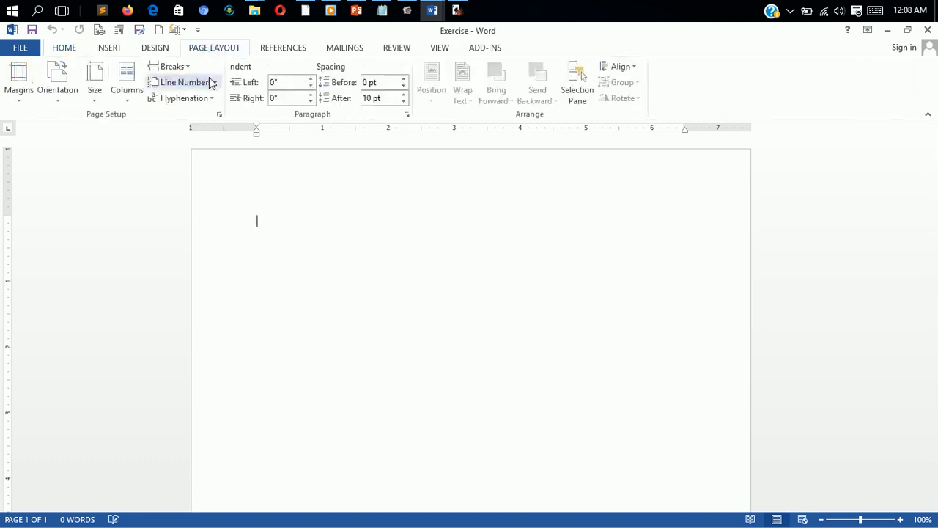
left_click(96, 103)
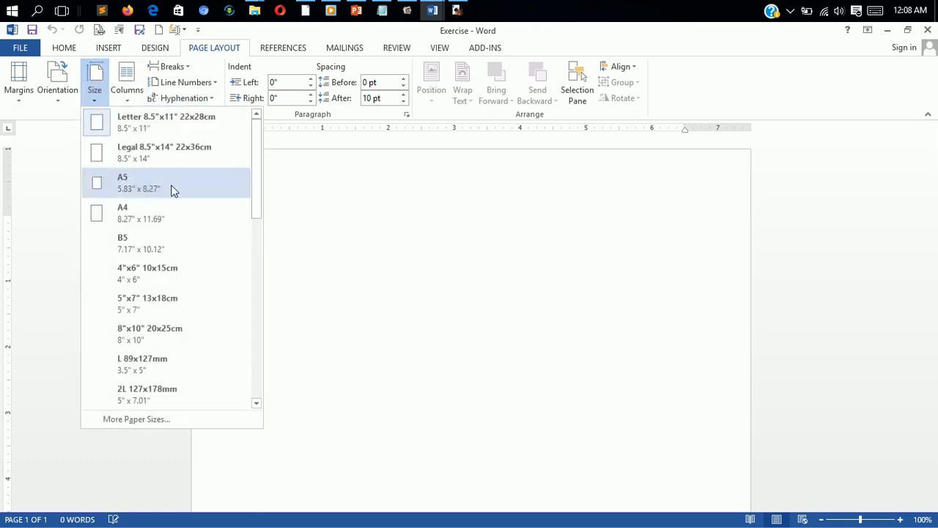
left_click(143, 214)
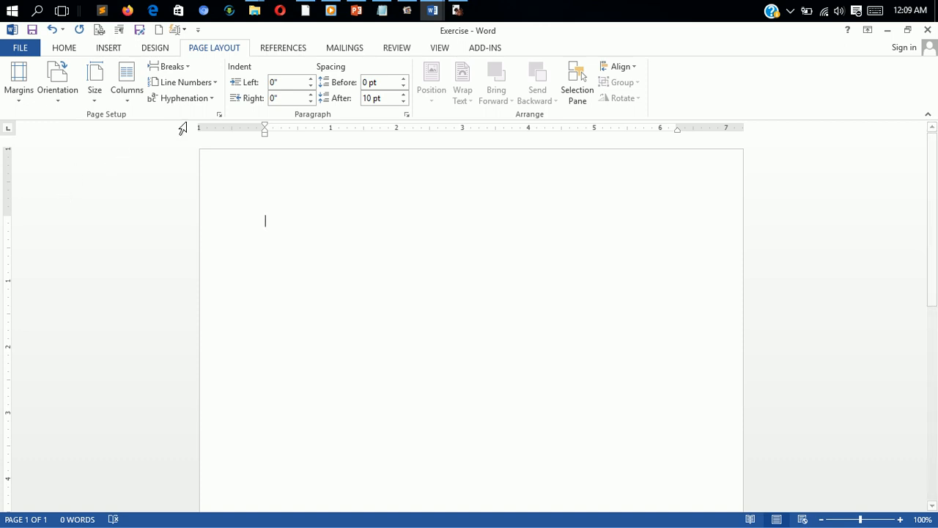
Step: Review the Columns, Orientation and Margins options without changing them
left_click(129, 101)
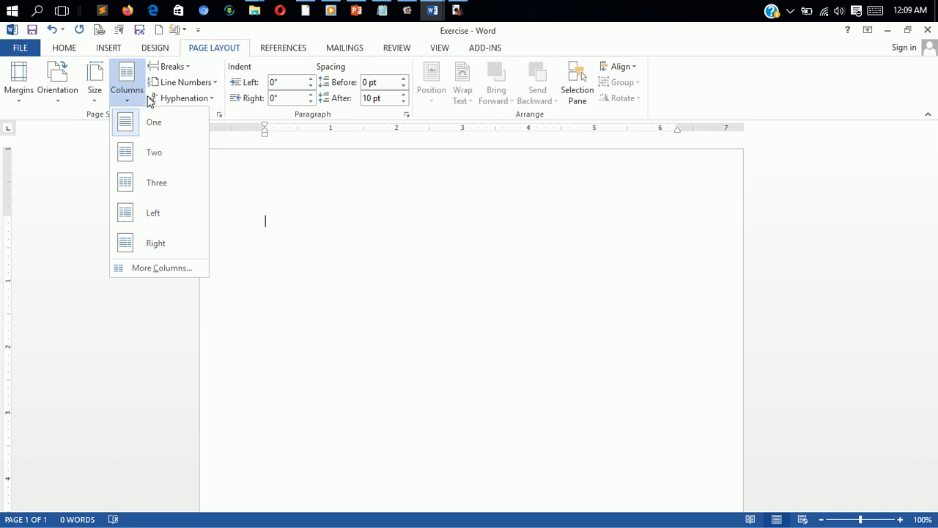
left_click(65, 99)
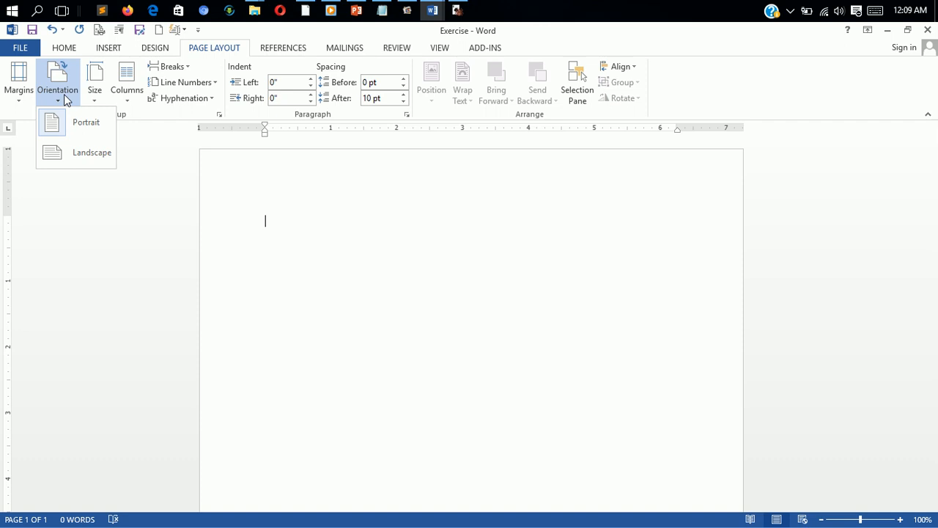
left_click(20, 97)
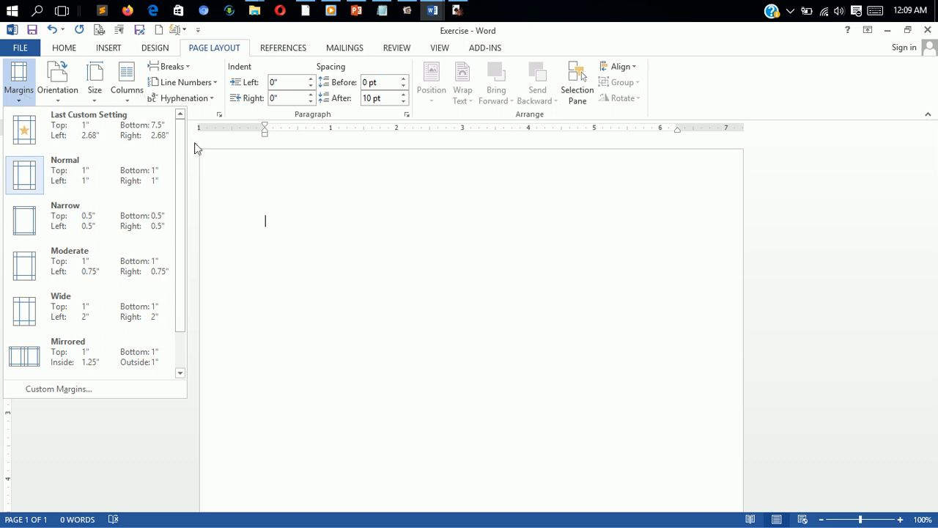
left_click(226, 173)
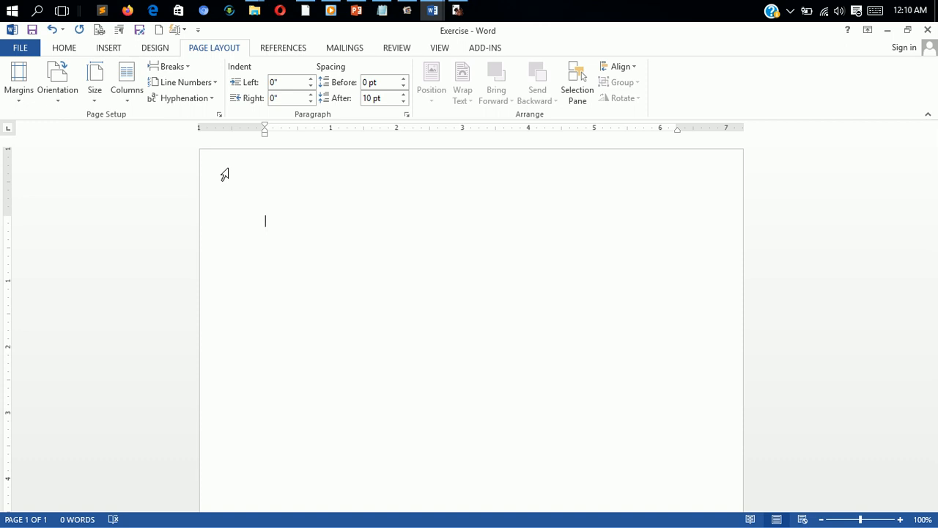
Step: Type the sentence "Word processing is the processing of using the keys on the keyboard to prepare letters, characters, words, lines, paragraphs, pages, chapters and books."
type("Word processing is the ")
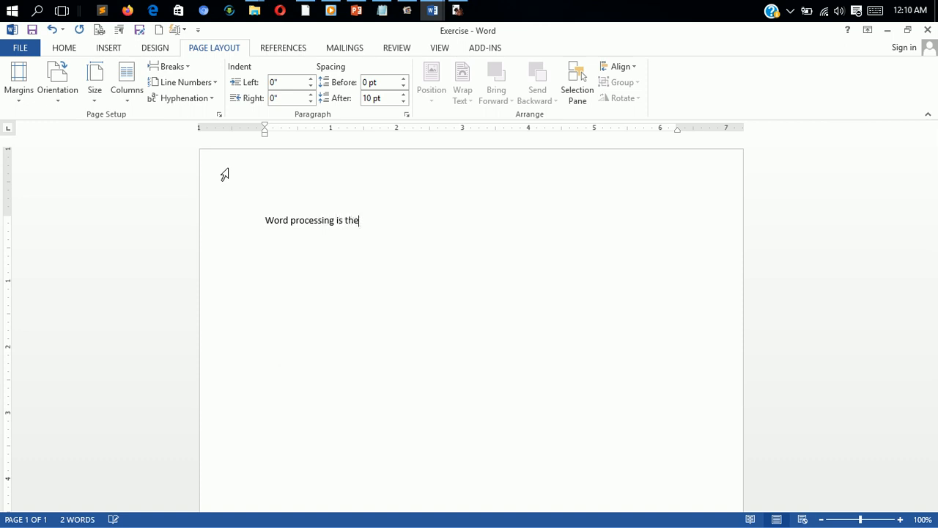
type("processing of using the")
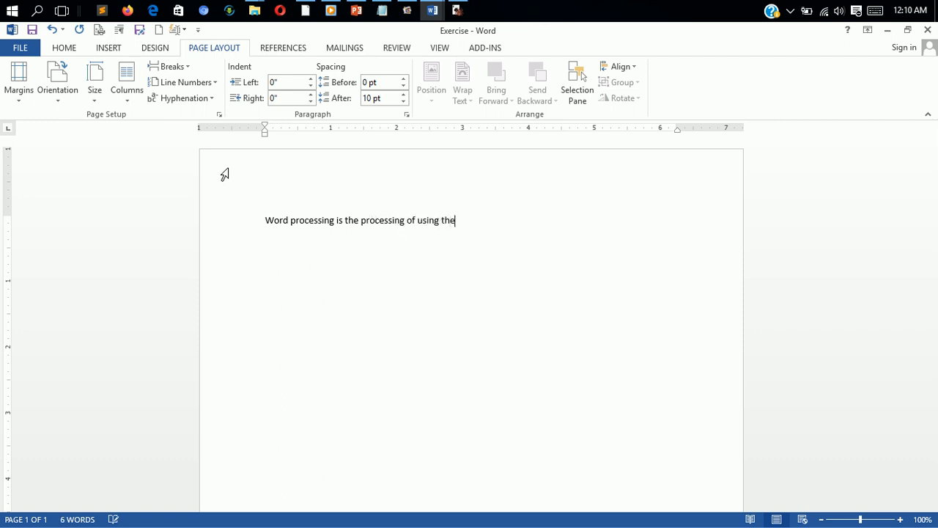
type(" keys on the key")
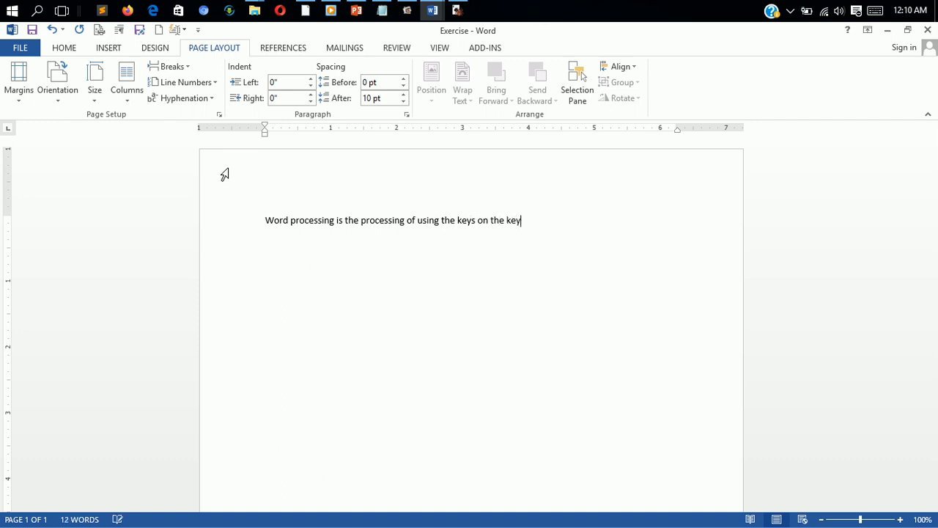
type("board to prepare letters,")
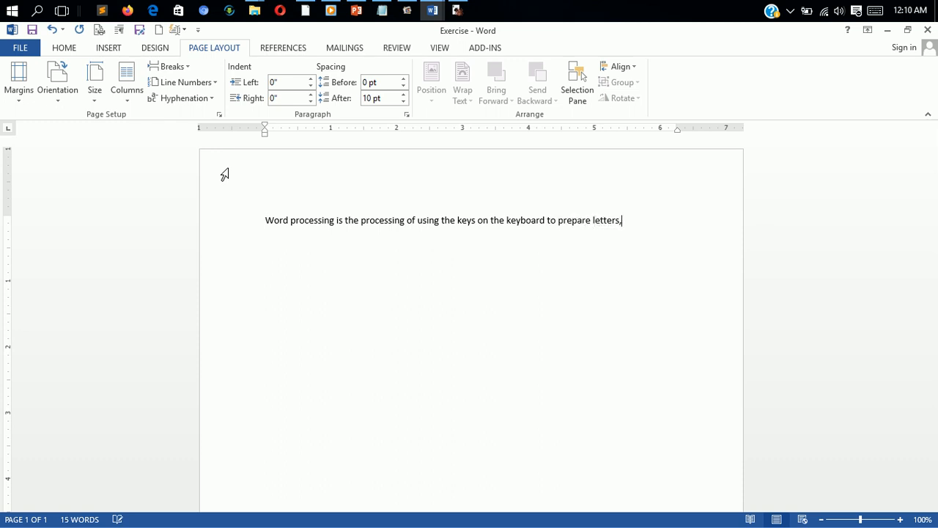
type(" charac")
type("ters")
type(", l")
type("ords, ")
type("lines ")
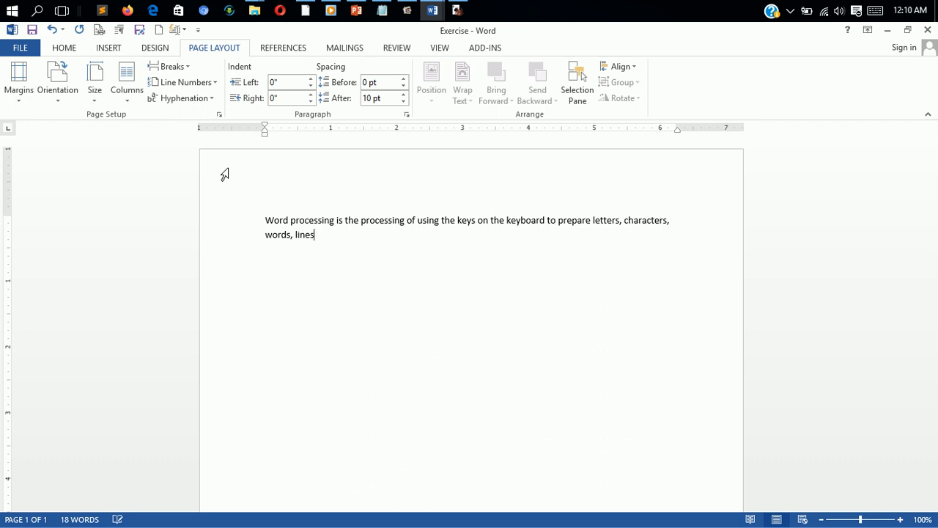
type(", ")
type("paral")
key("BackSpace")
type("ph")
key("BackSpace")
key("BackSpace")
type("grapsh")
key("BackSpace")
key("BackSpace")
type("s")
key("BackSpace")
type("hs, pages, chapter")
key("BackSpace")
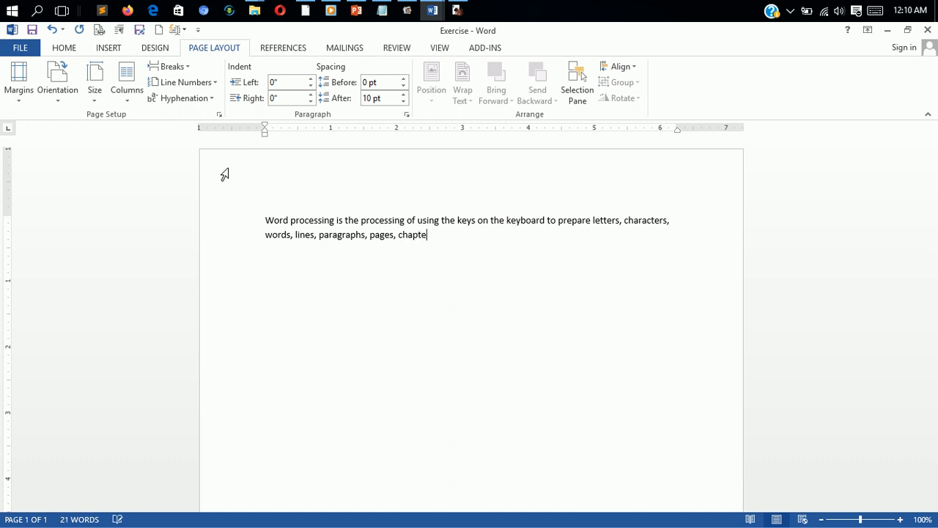
type("rs and books.")
Step: Copy the sentence and paste it repeatedly at the end to build one long paragraph of eight copies
key("ctrl+a")
key("ctrl+c")
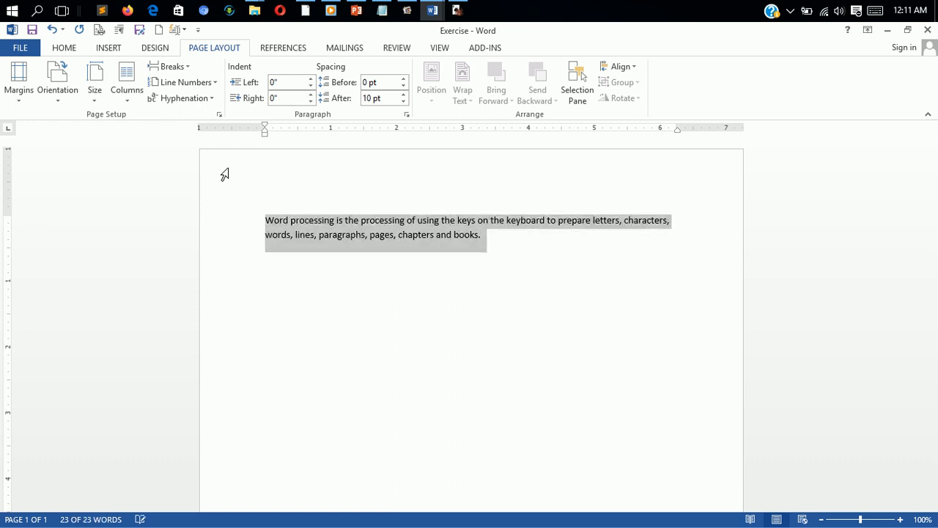
left_click(224, 174)
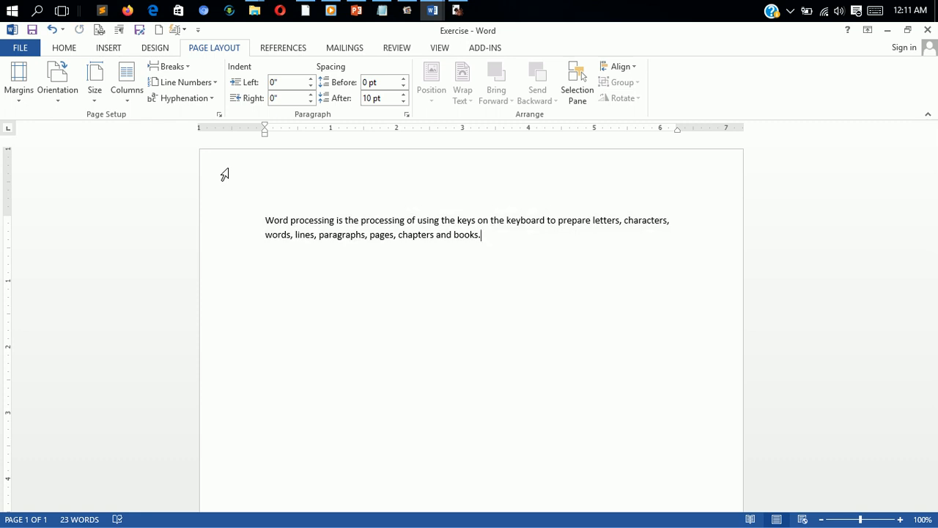
key("ctrl+v")
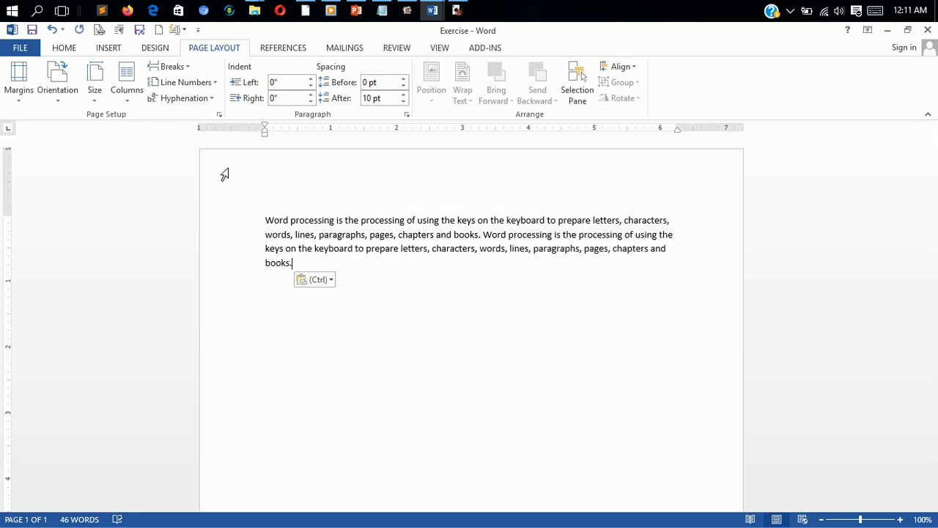
key("ctrl")
key("ctrl+v")
key("Return")
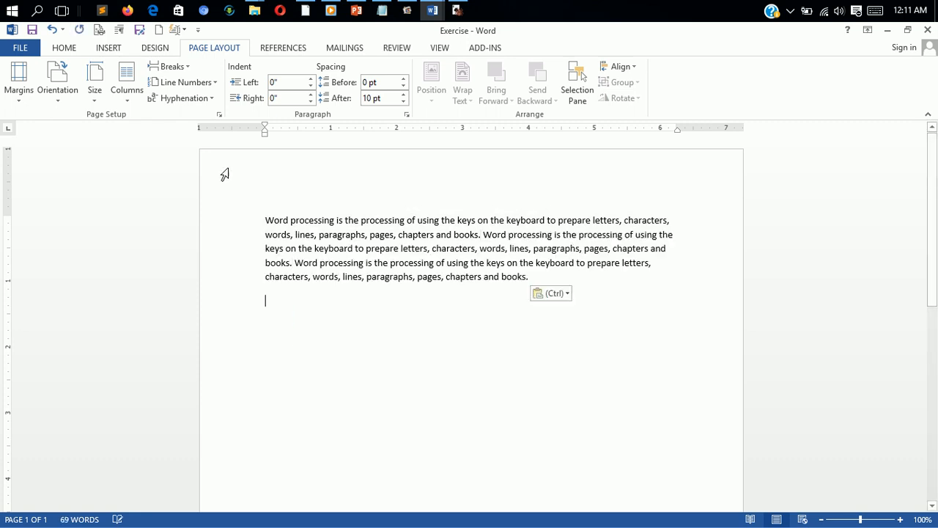
key("ctrl+v")
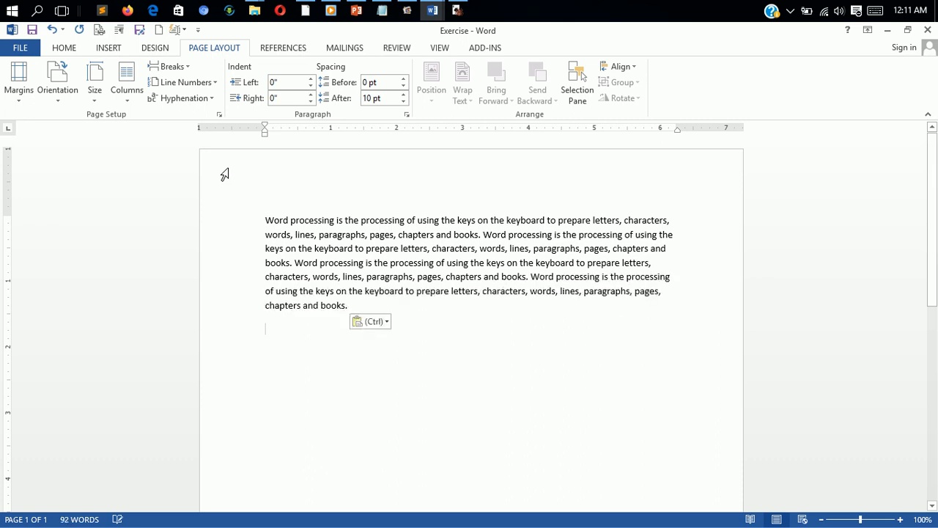
key("BackSpace")
key("ctrl+v")
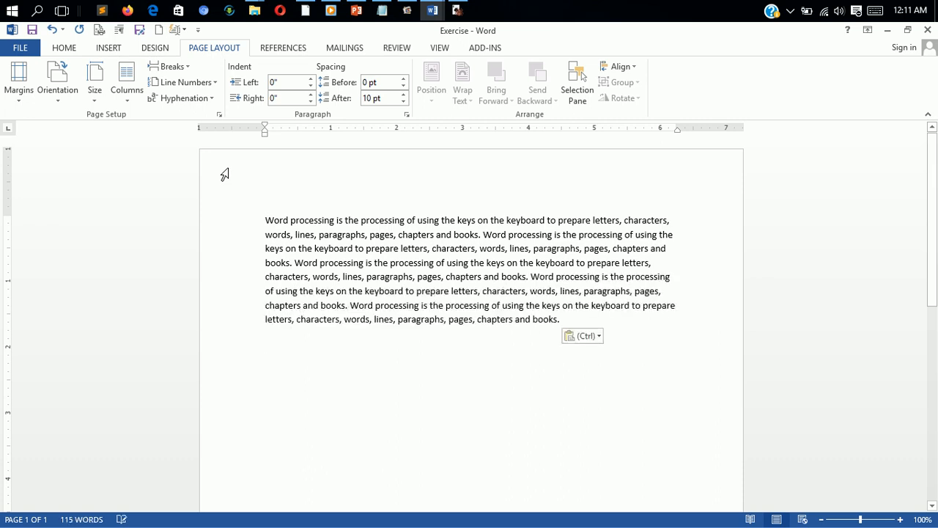
key("BackSpace")
key("ctrl+v")
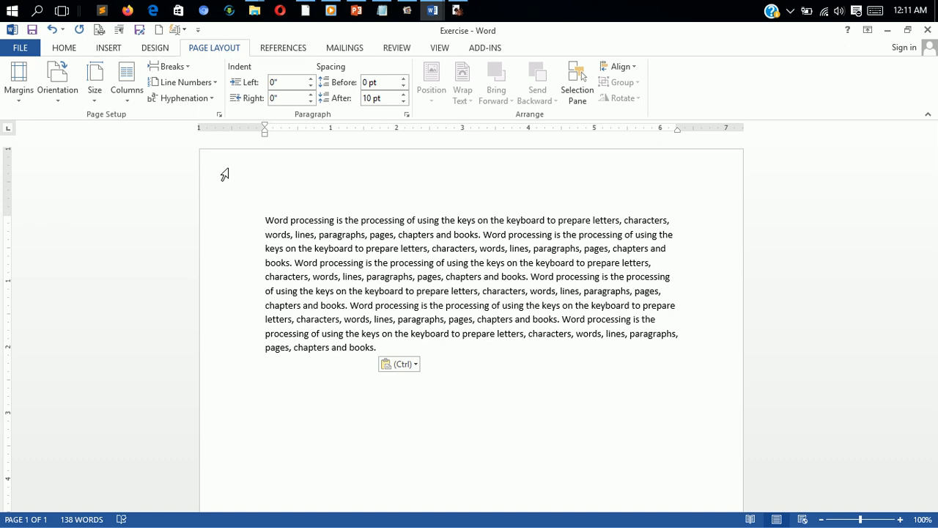
key("BackSpace")
key("ctrl+v")
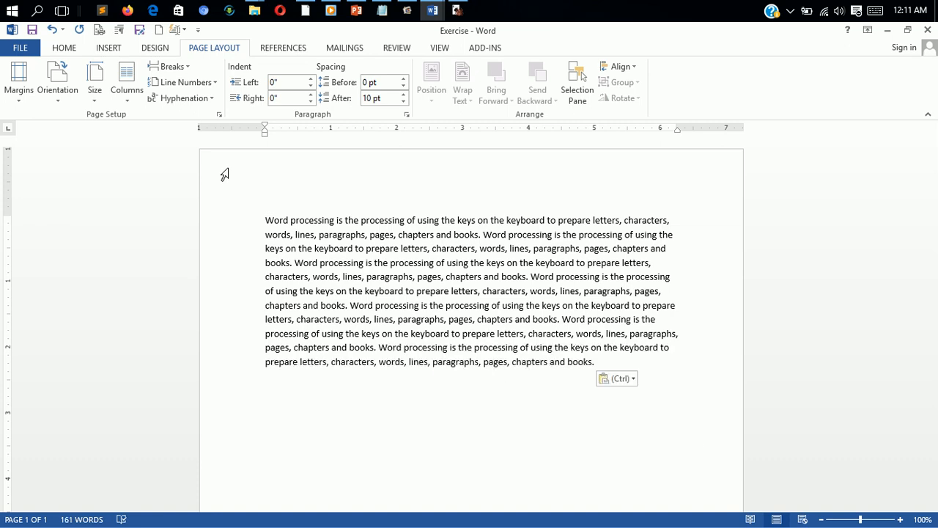
key("ctrl")
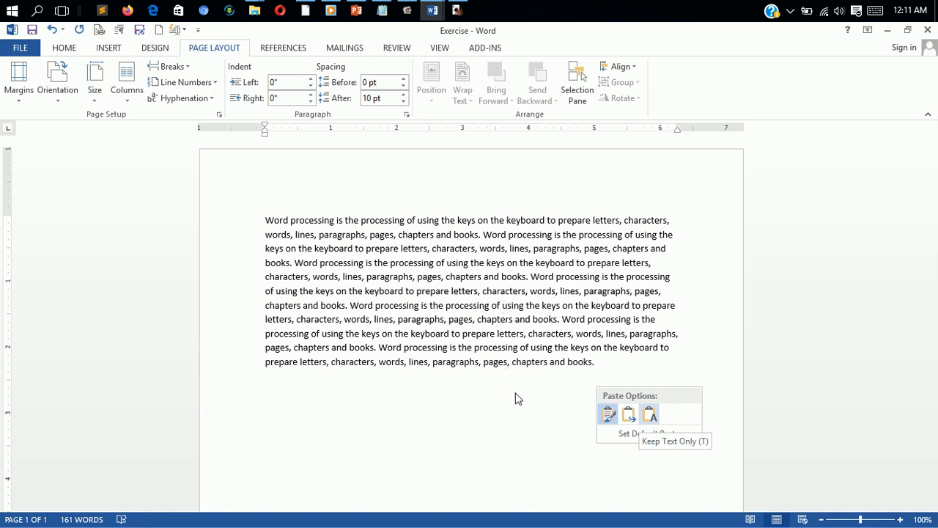
key("Escape")
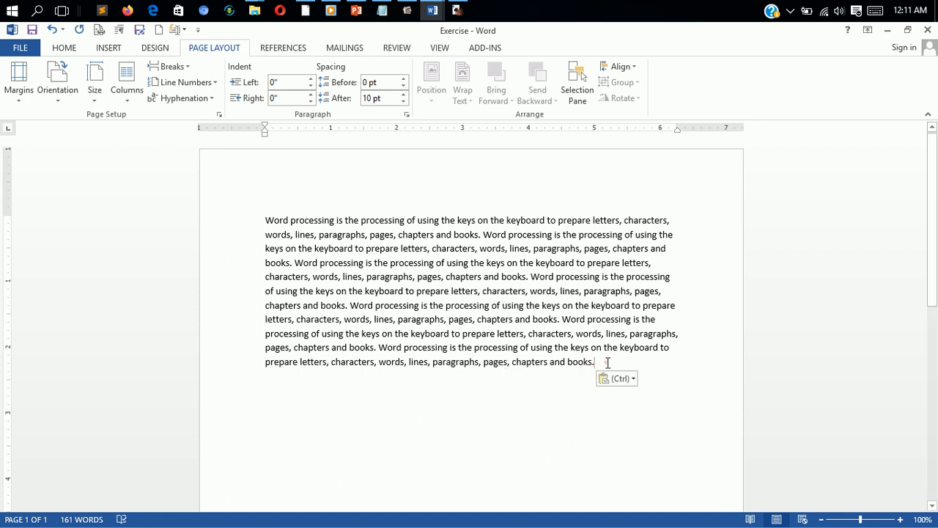
key("BackSpace")
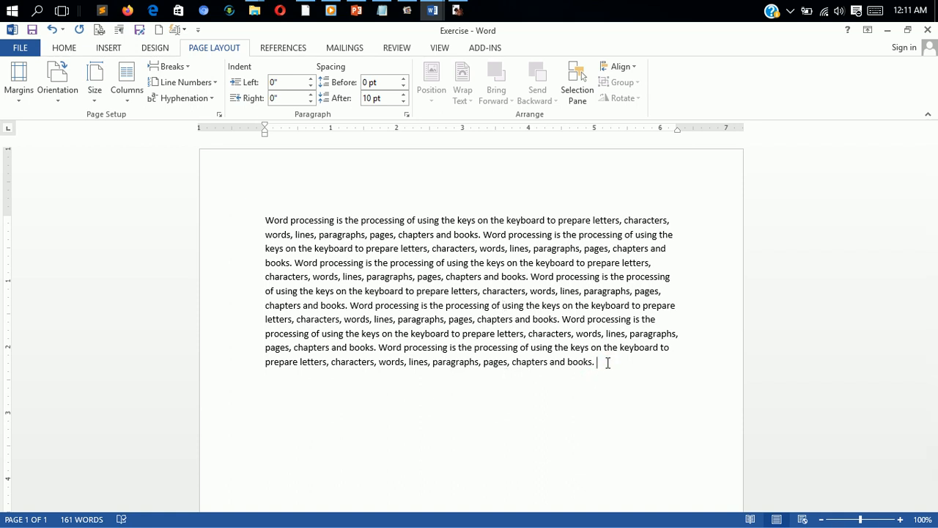
key("ctrl+v")
key("Return")
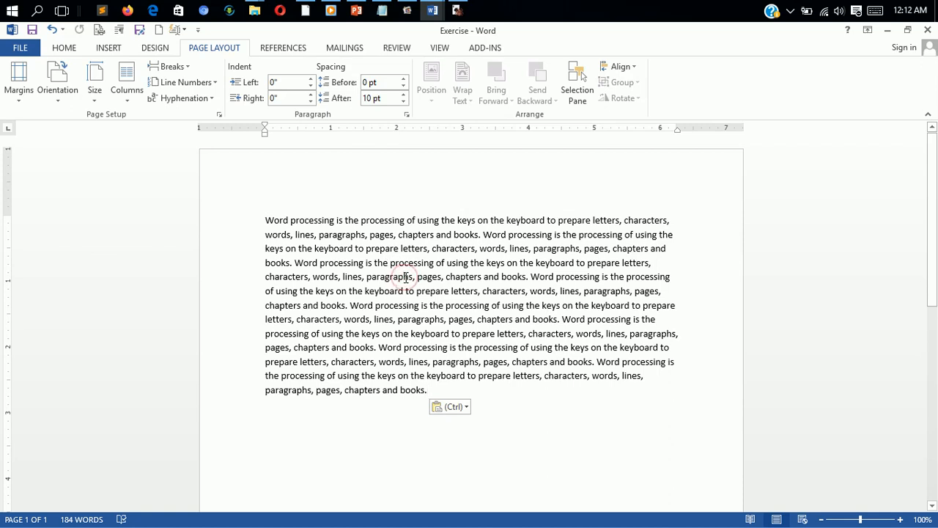
Step: Select all the text and try left, right and center alignment, finishing with justified alignment
key("ctrl+a")
key("ctrl+j")
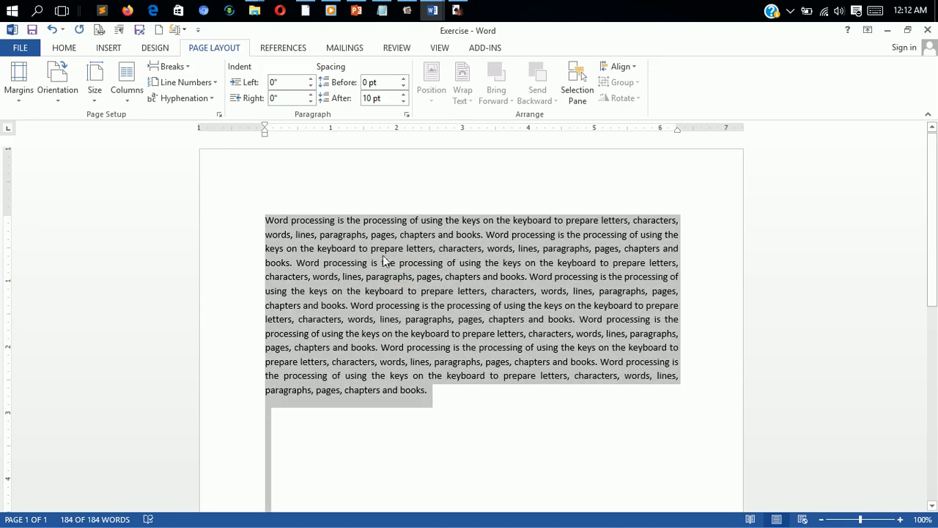
key("ctrl+l")
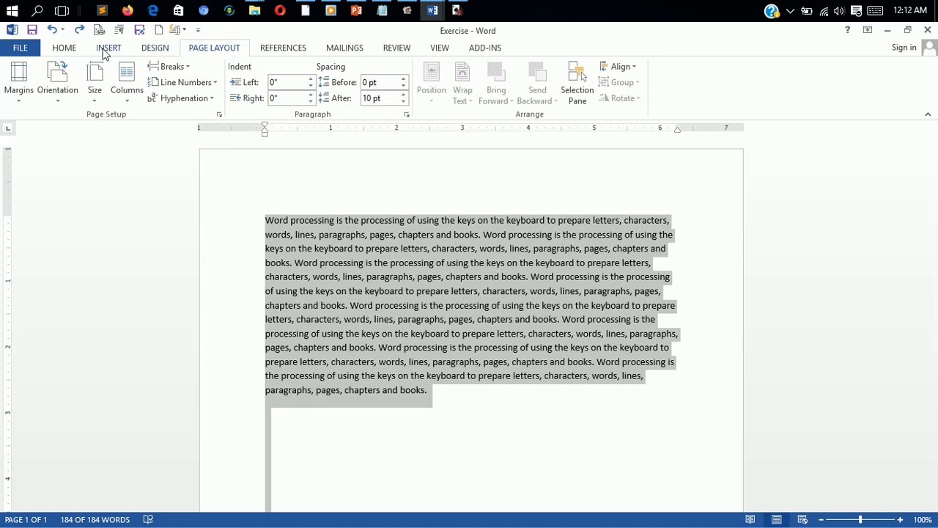
left_click(65, 47)
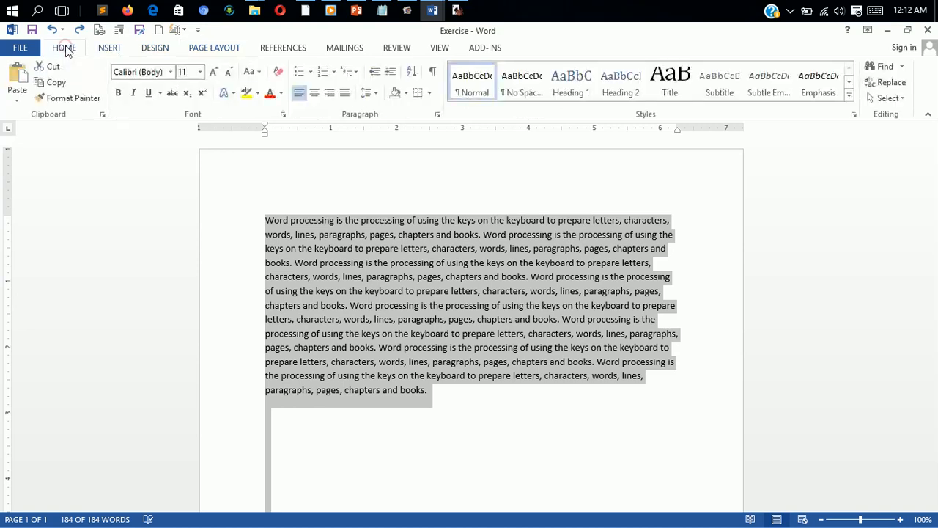
left_click(345, 93)
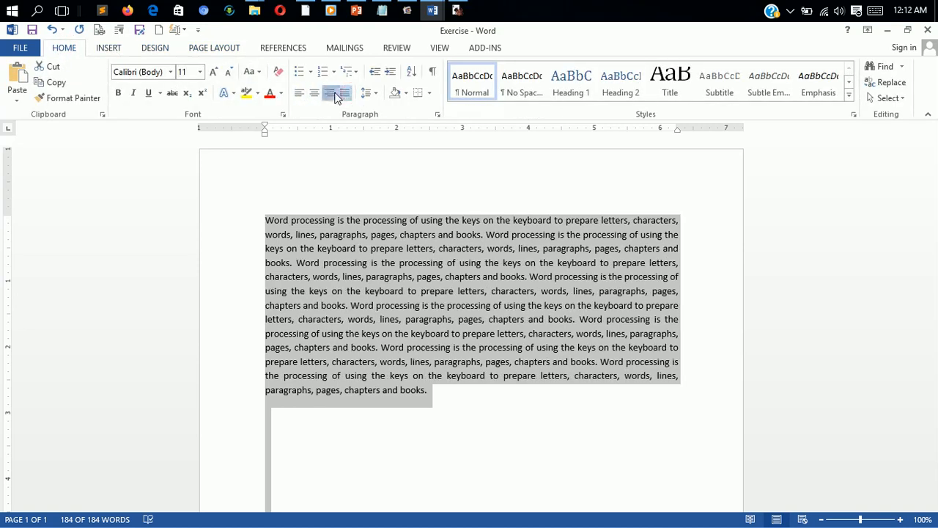
left_click(330, 93)
left_click(316, 96)
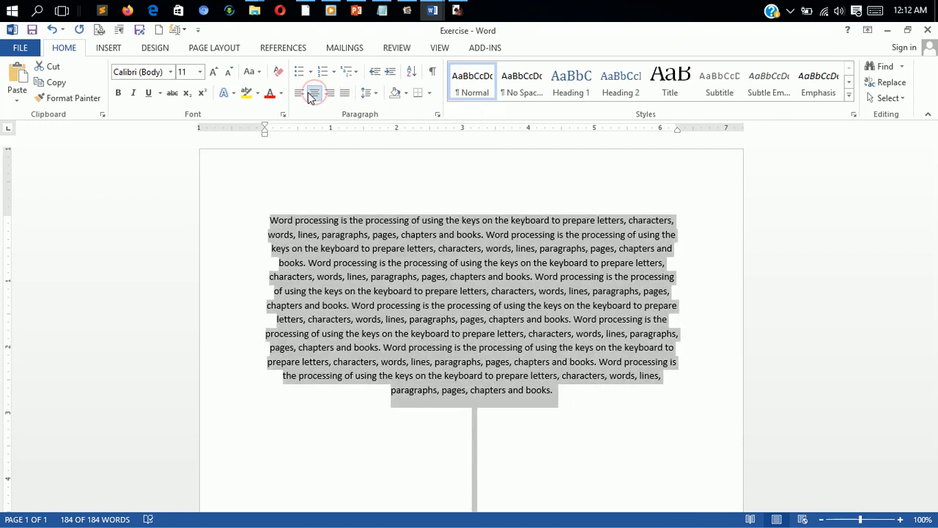
left_click(301, 93)
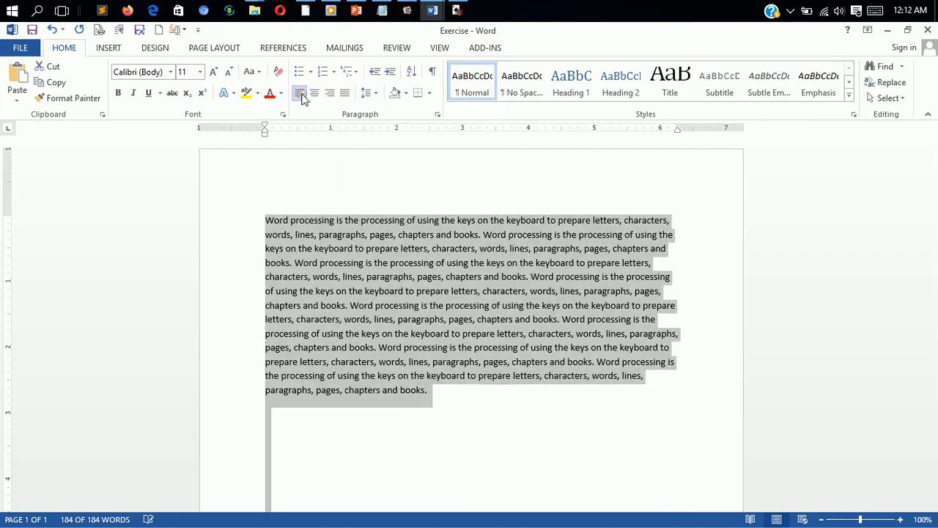
left_click(343, 93)
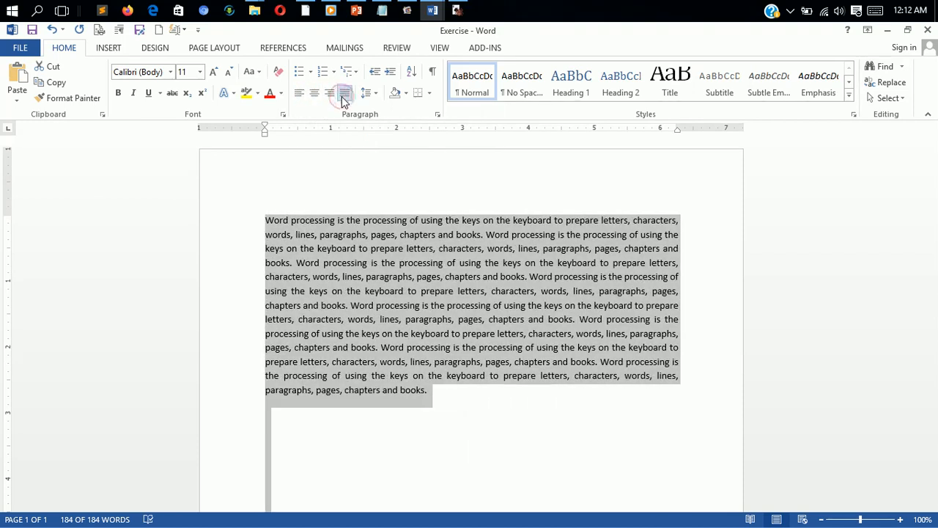
Step: Set the selected text's font size to 14 and its line spacing to 1.5
left_click(200, 72)
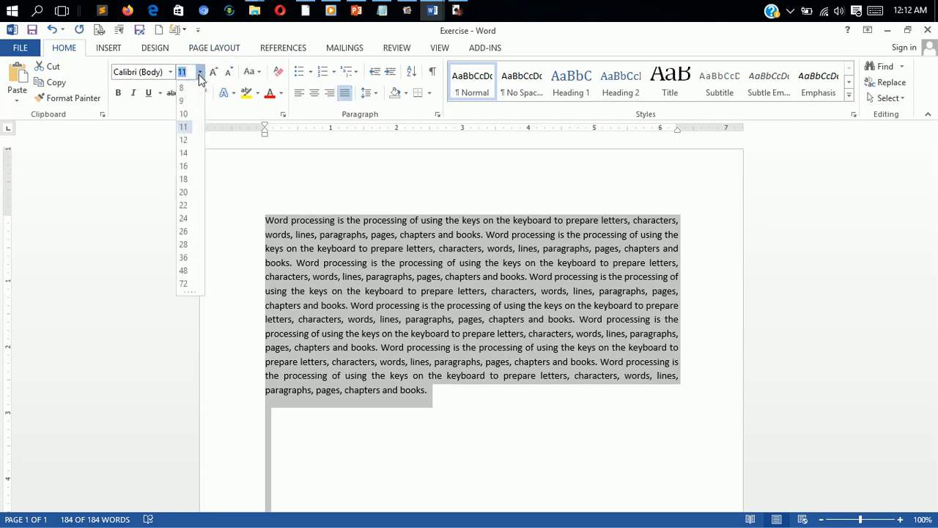
left_click(184, 155)
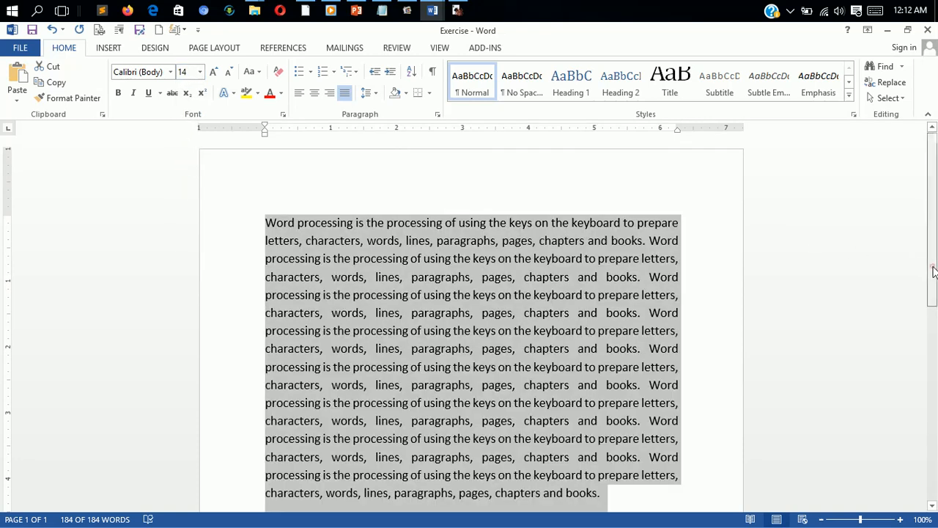
left_click_drag(934, 271, 931, 320)
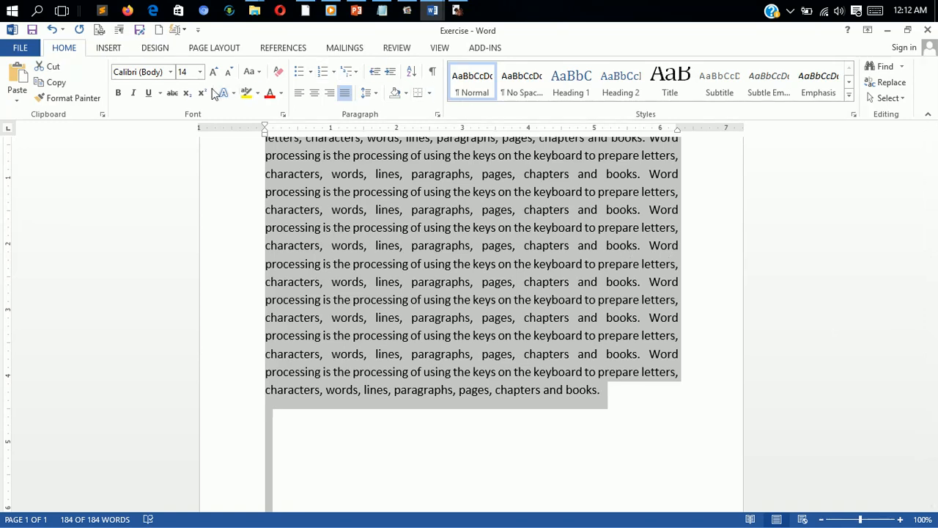
left_click(370, 93)
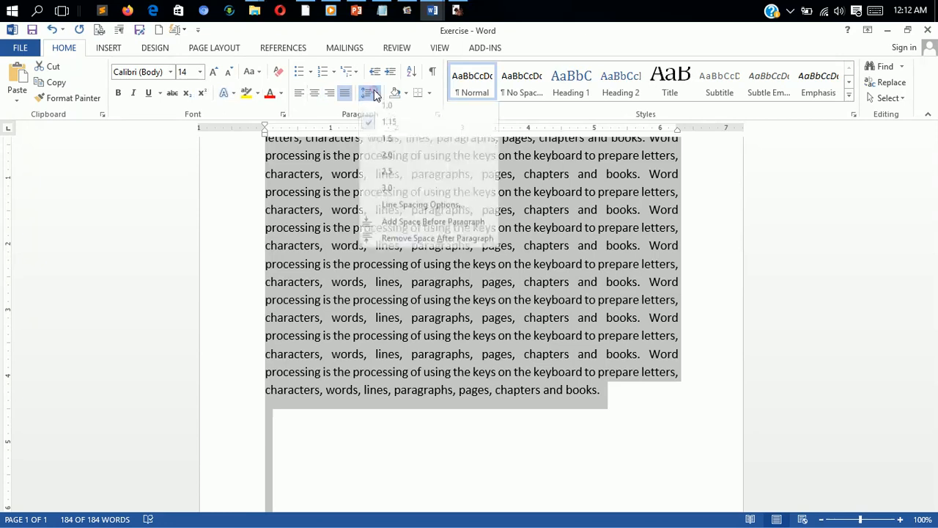
left_click(389, 145)
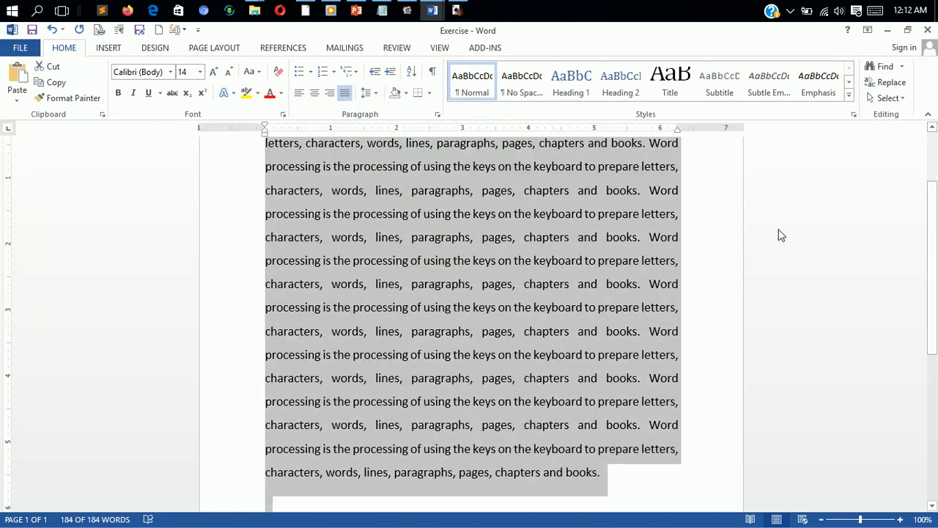
Step: Indent the paragraph's first line with a tab and save the document
left_click_drag(930, 244, 935, 180)
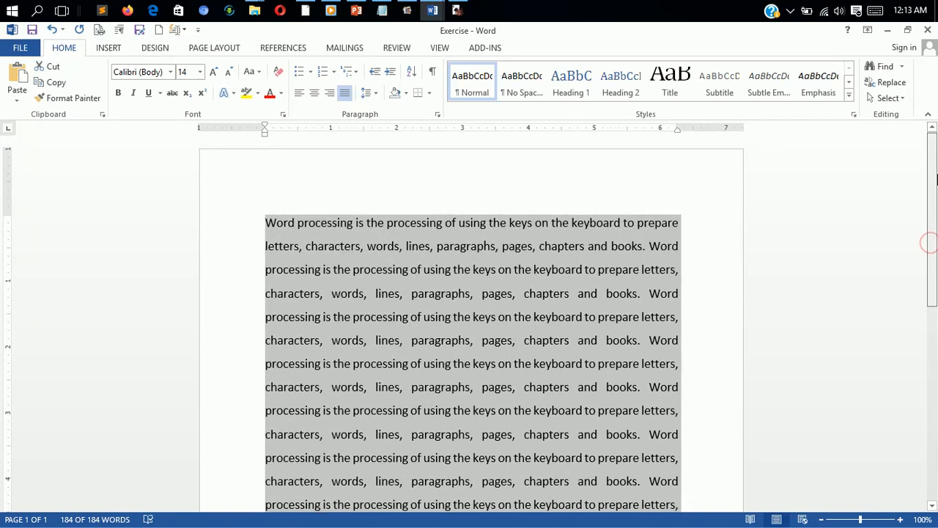
left_click(267, 224)
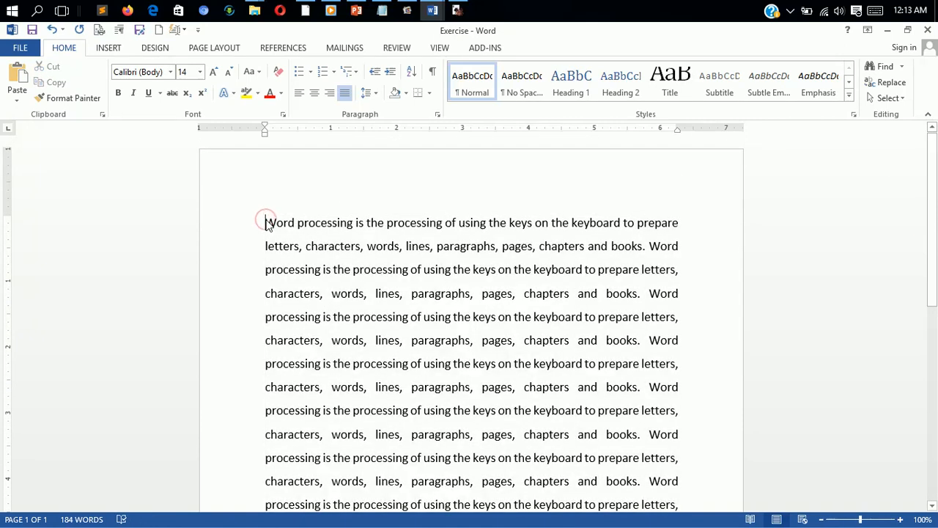
key("Tab")
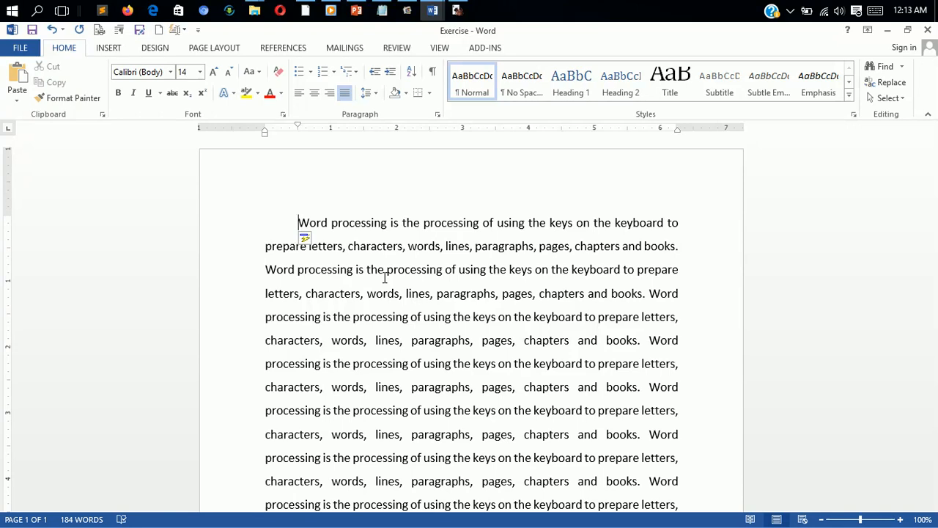
key("ctrl+s")
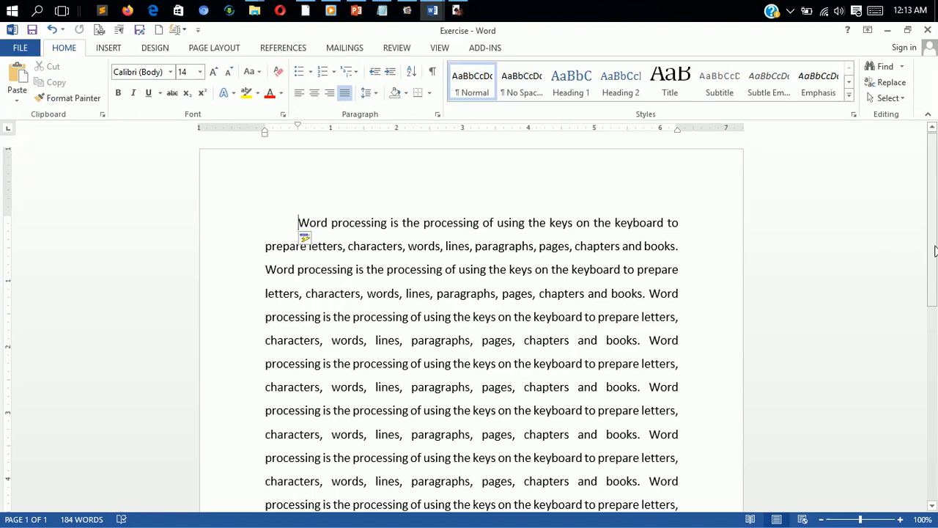
left_click_drag(935, 251, 902, 438)
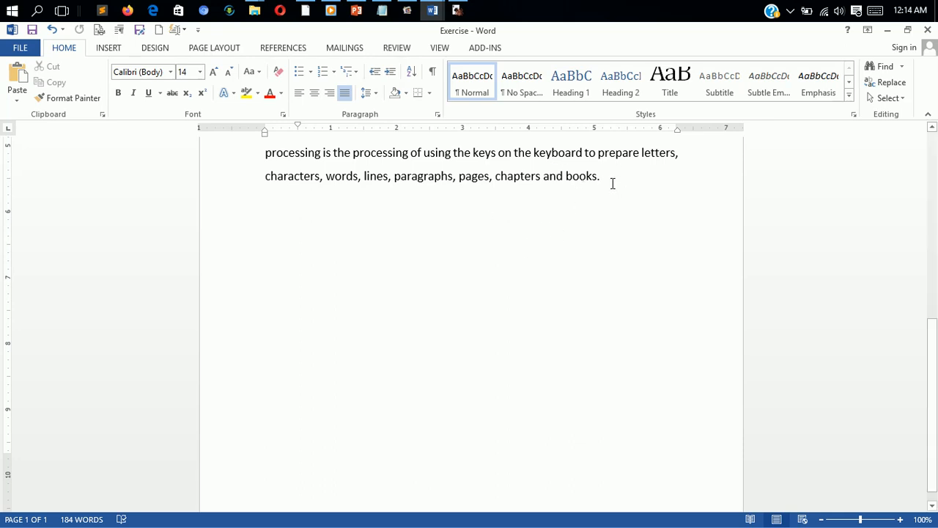
Step: Add a new paragraph after the text: an "Editing:" definition about organizing a document line upon line, idea upon idea to avoid errors
right_click(543, 178)
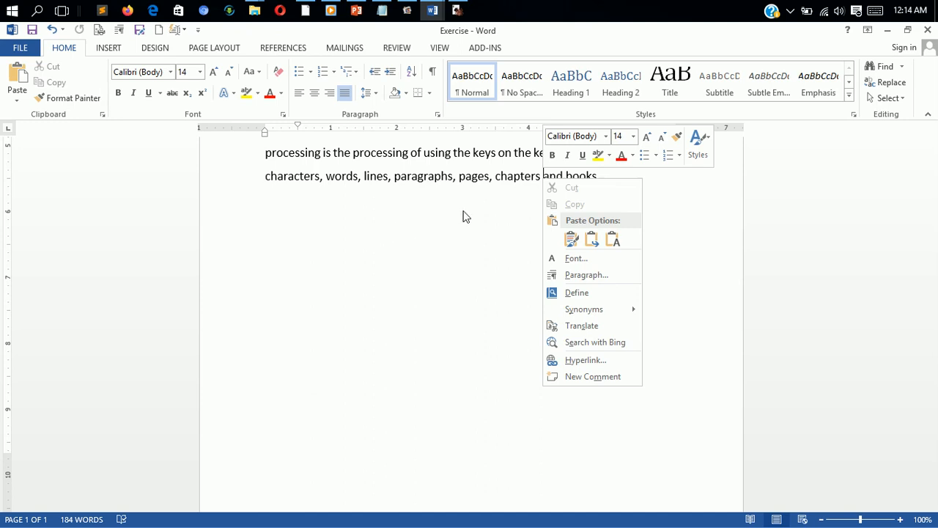
left_click(377, 302)
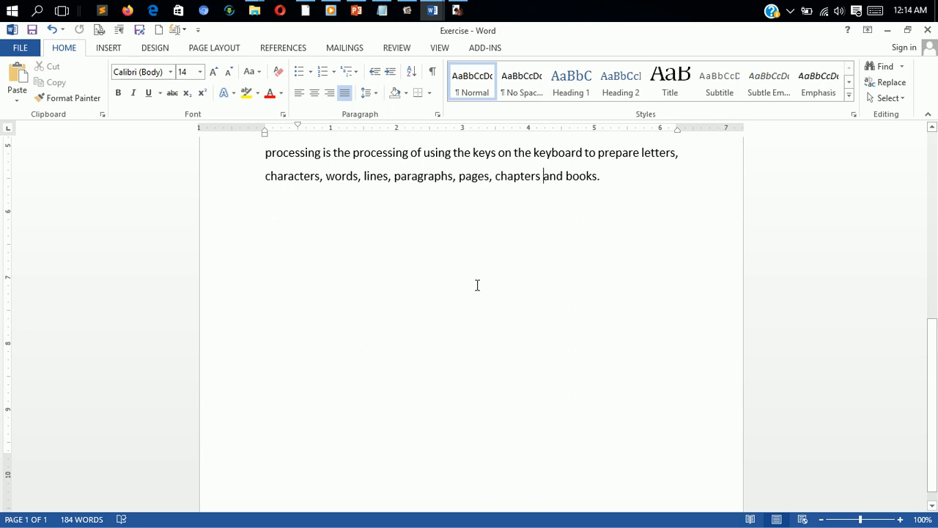
left_click(617, 182)
key("Return")
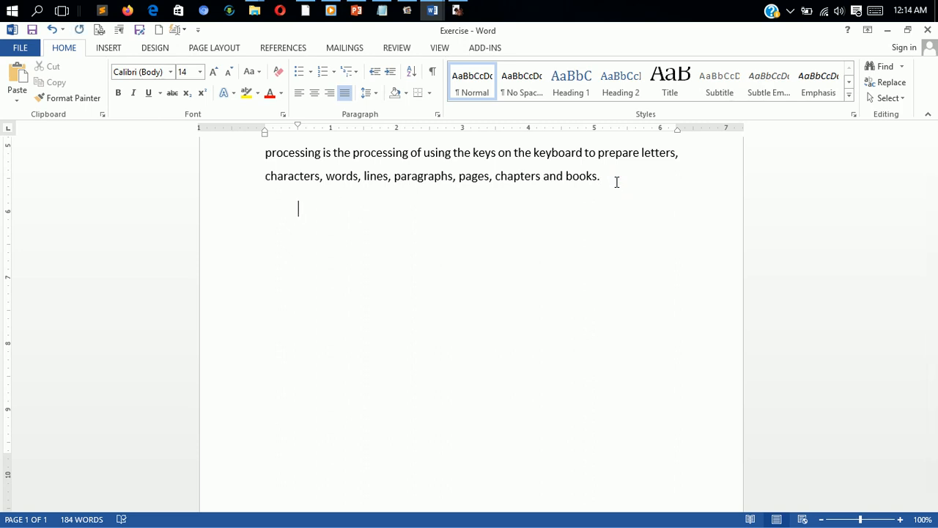
key("BackSpace")
type("Editing:")
type("it is a")
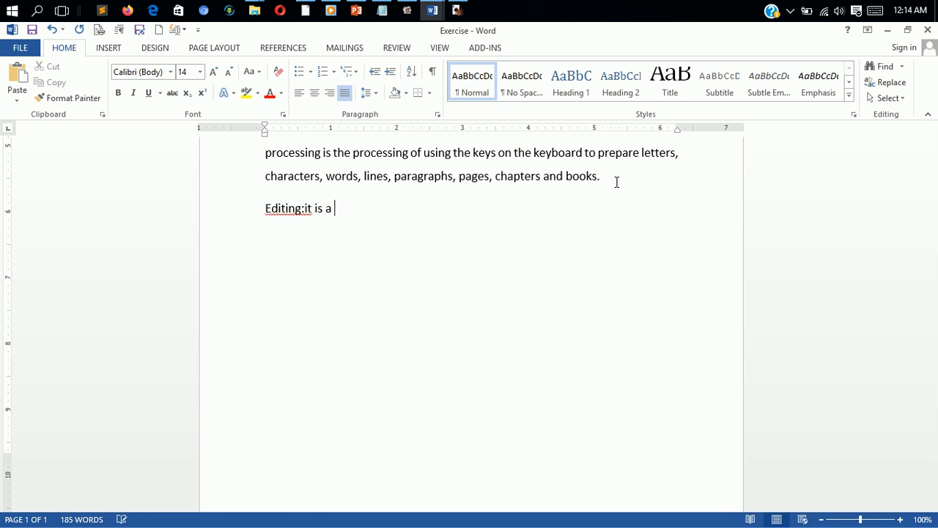
key("BackSpace")
key("BackSpace")
key("BackSpace")
key("BackSpace")
key("BackSpace")
key("BackSpace")
key("BackSpace")
key("BackSpace")
type("ot is")
key("BackSpace")
key("BackSpace")
key("BackSpace")
key("BackSpace")
key("BackSpace")
type("it is careful ac")
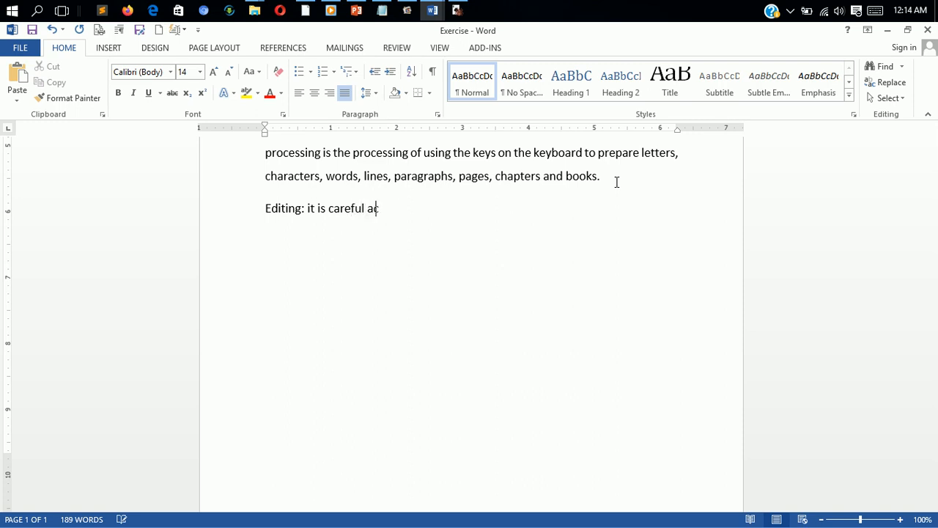
type("tivity employe")
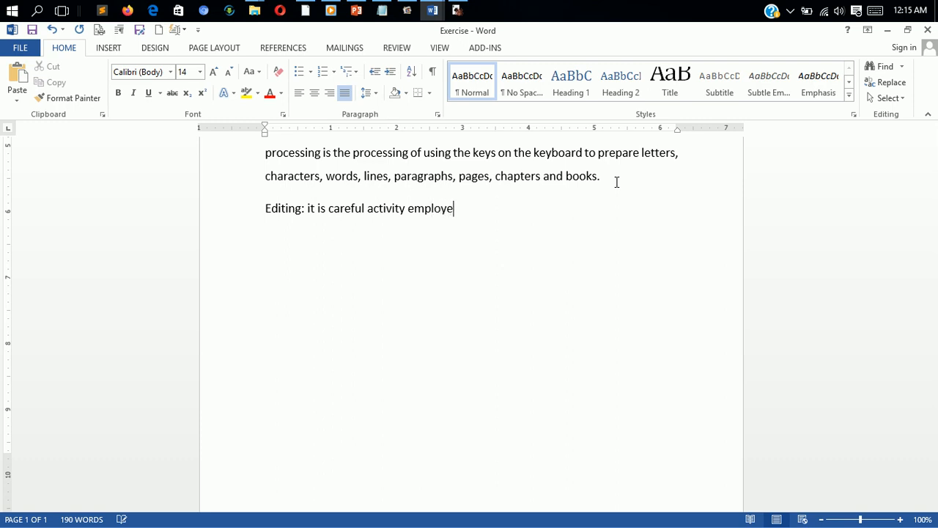
type("d in the processi")
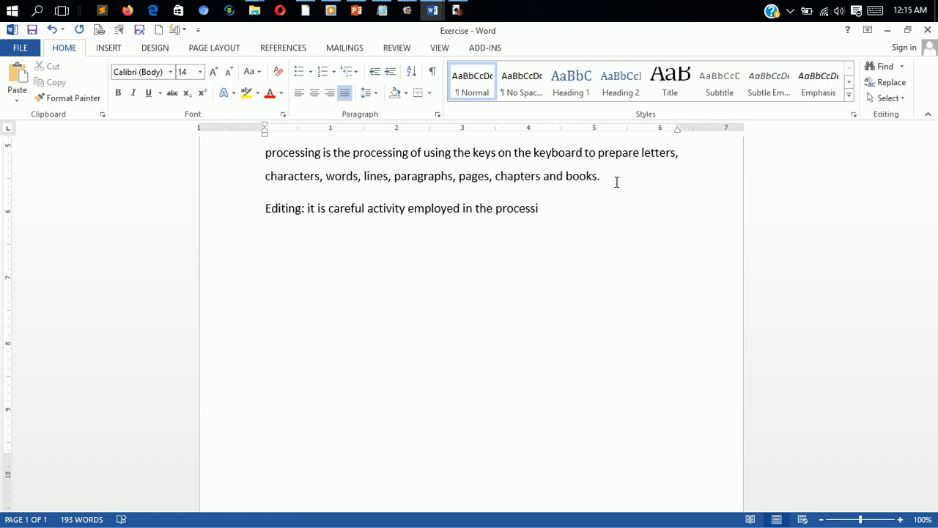
key("BackSpace")
type("of organizing a document")
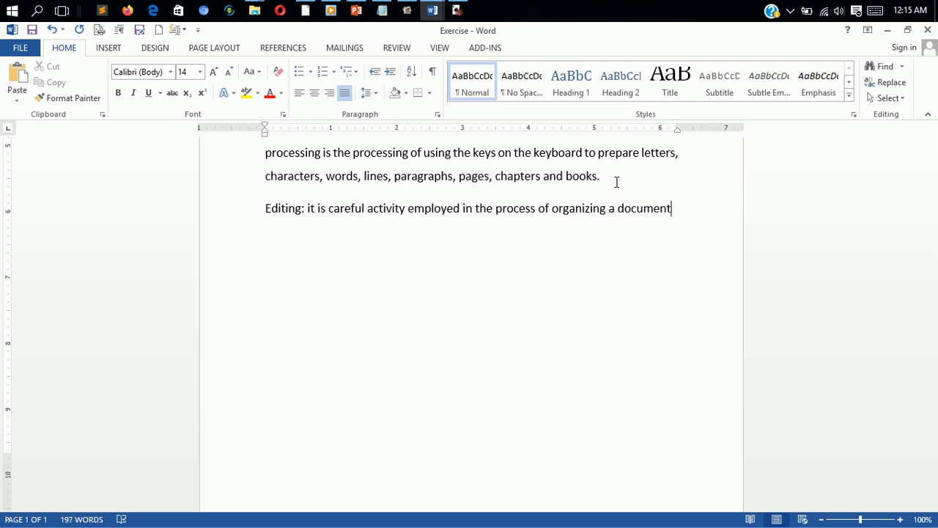
type(" that r")
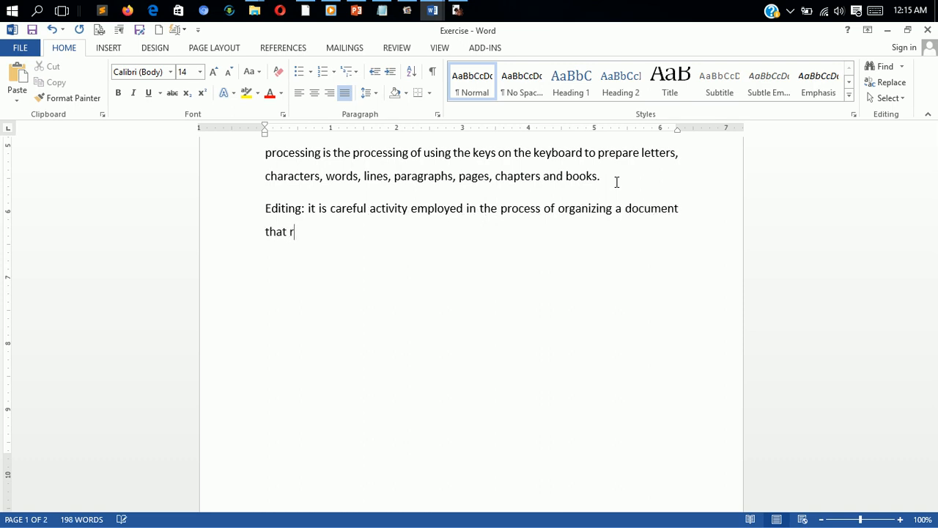
type("equires going througha")
key("BackSpace")
type("a document ")
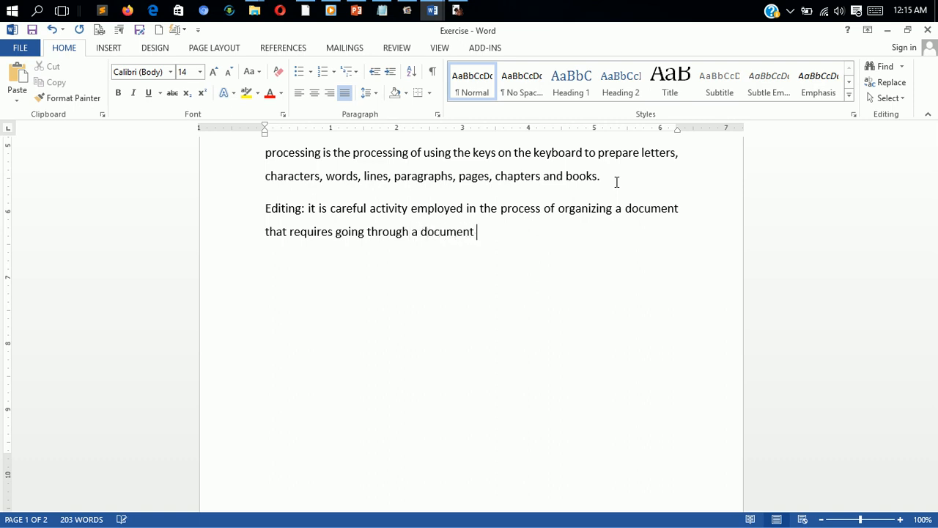
type("line upon line,")
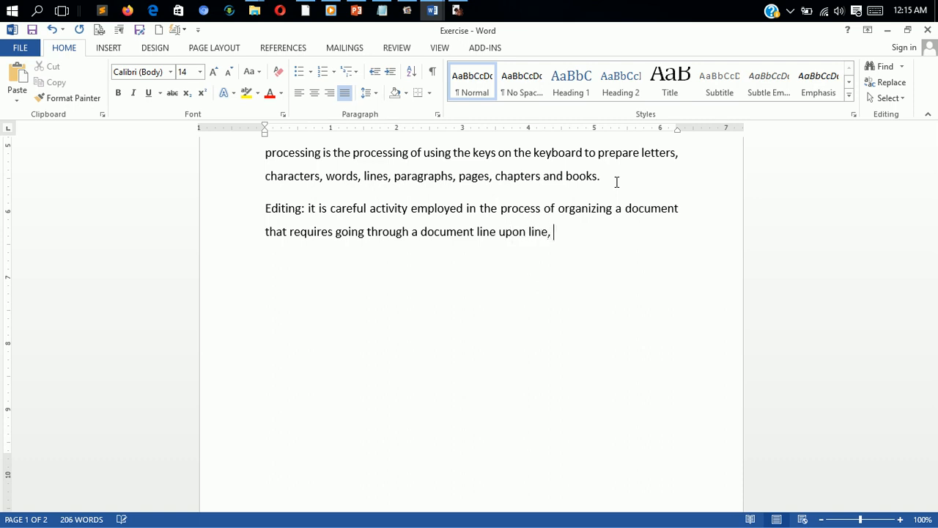
type(" idea")
key("BackSpace")
type("ea o")
key("BackSpace")
type("upon idea")
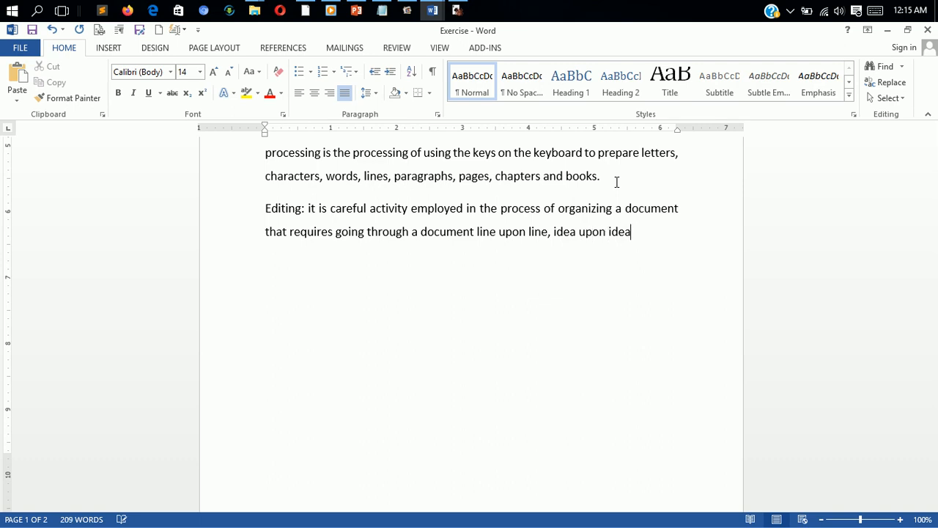
type(" to avoid error")
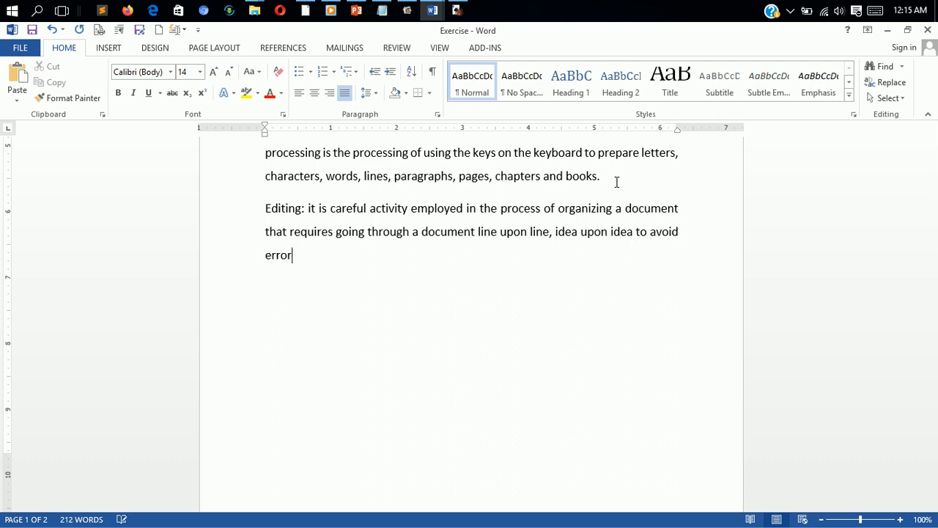
type("s.")
Step: Try increasing and decreasing the Editing paragraph's indent, then indent its first line with a tab
left_click(265, 207)
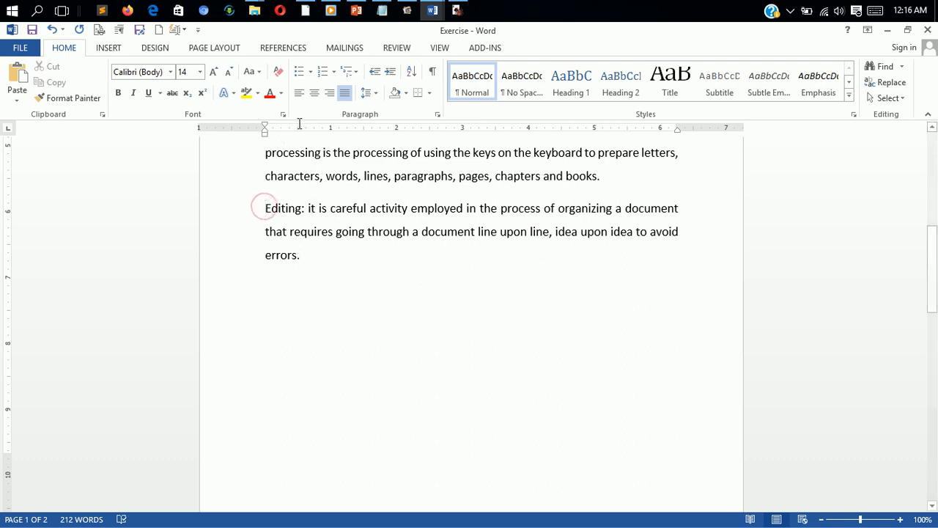
left_click(390, 74)
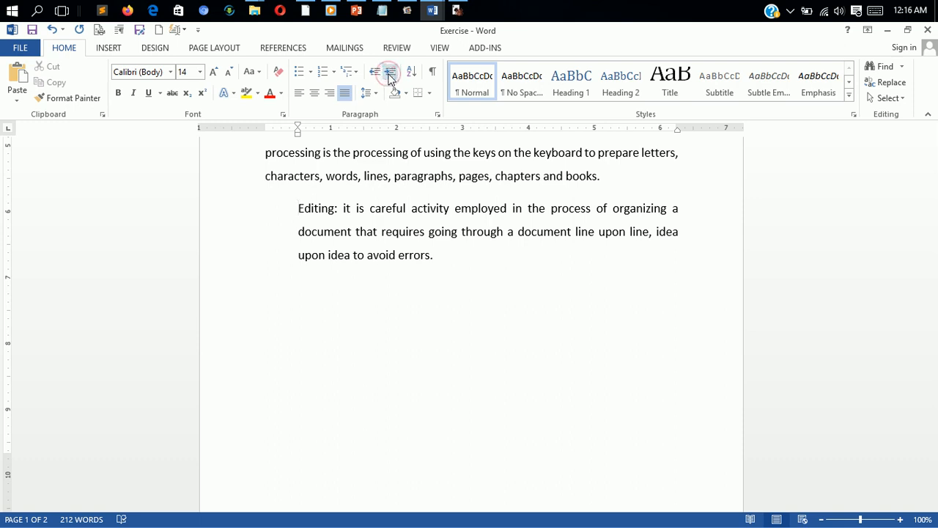
left_click(374, 72)
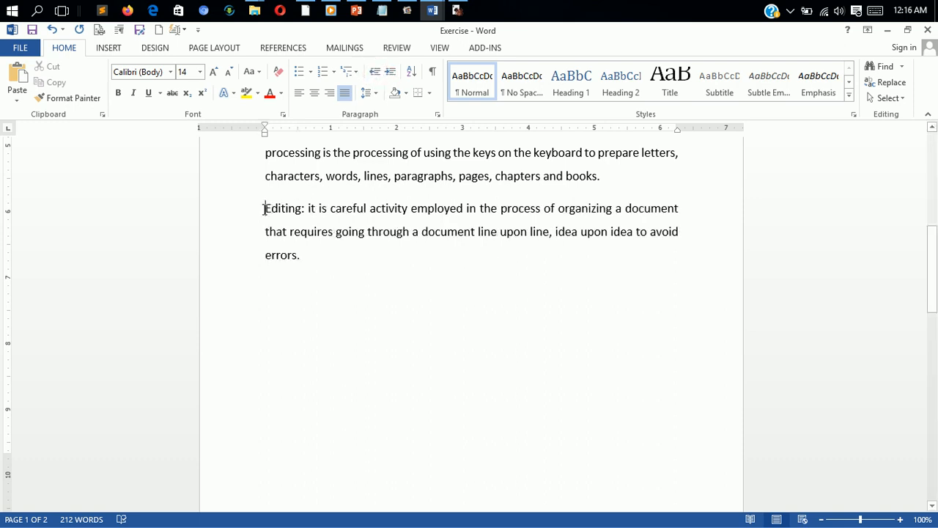
key("Tab")
left_click(370, 263)
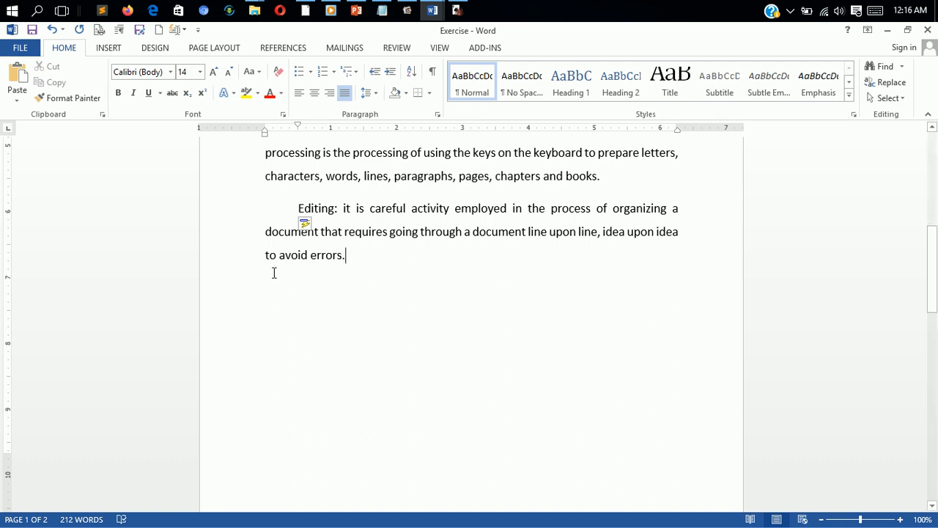
Step: Select both paragraphs, open the Paragraph dialog from the line spacing options, and step the left indent up and back down
left_click_drag(931, 270, 932, 169)
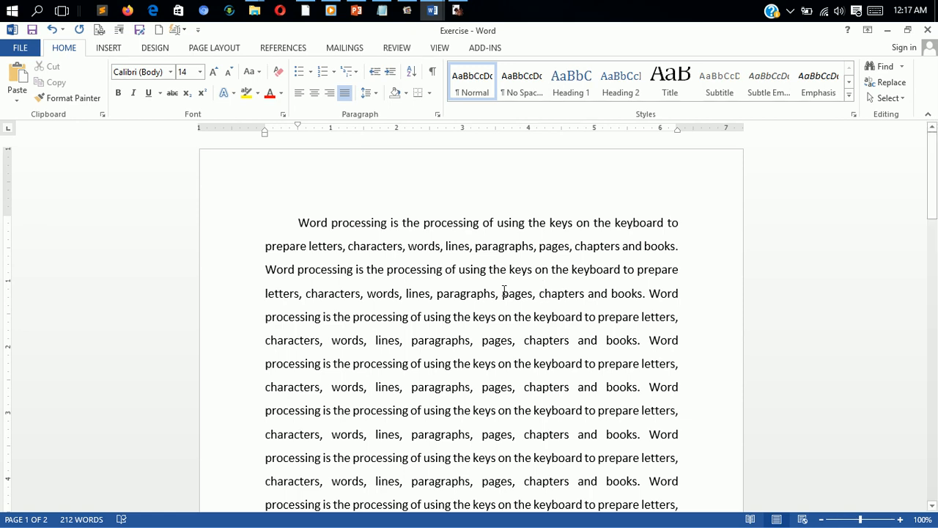
left_click_drag(285, 223, 668, 431)
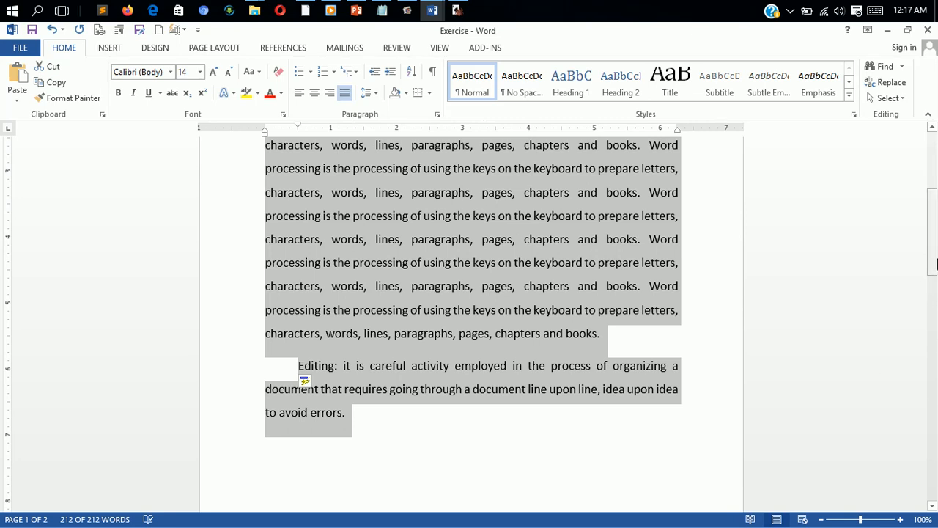
left_click_drag(933, 271, 931, 178)
left_click(370, 95)
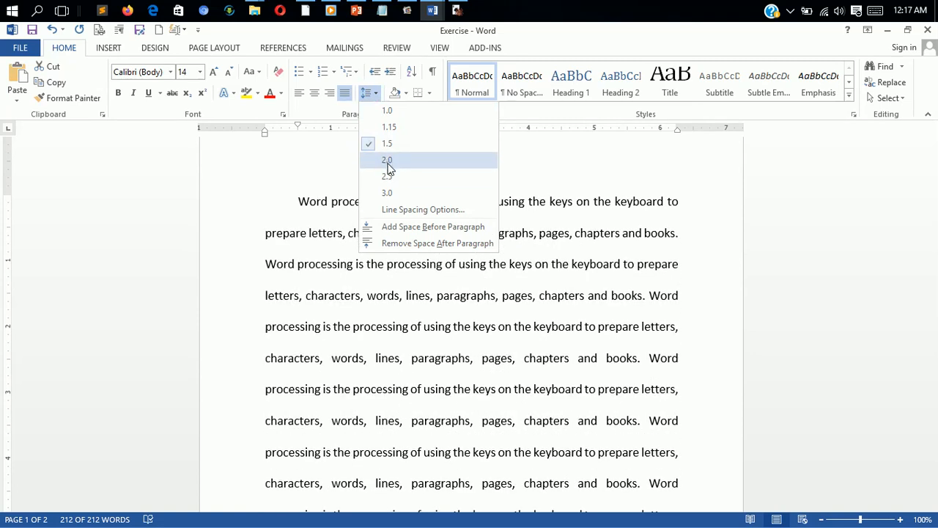
left_click(402, 210)
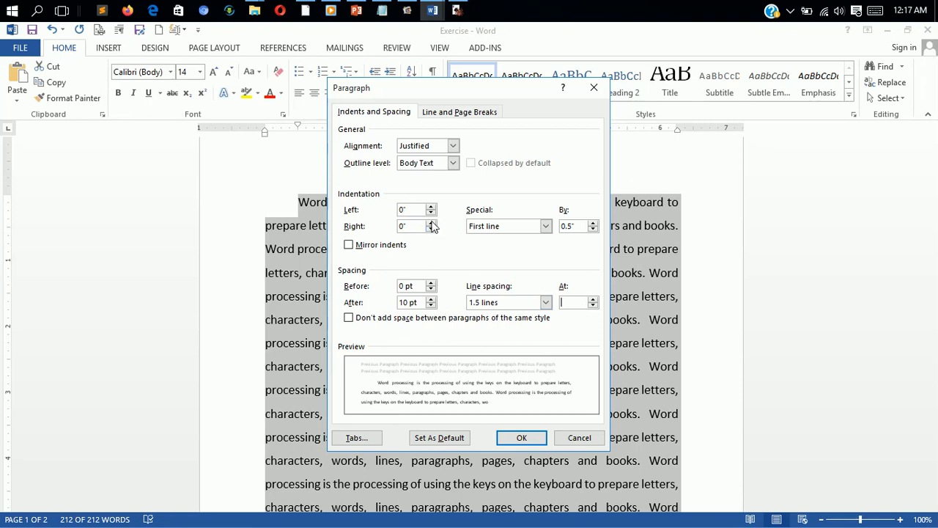
left_click(430, 207)
left_click(431, 206)
left_click(431, 207)
left_click(431, 208)
left_click(430, 207)
left_click(431, 214)
left_click(431, 214)
left_click(431, 214)
left_click(431, 214)
left_click(431, 214)
Step: Switch the special indent to Hanging, then back to First line
left_click(521, 226)
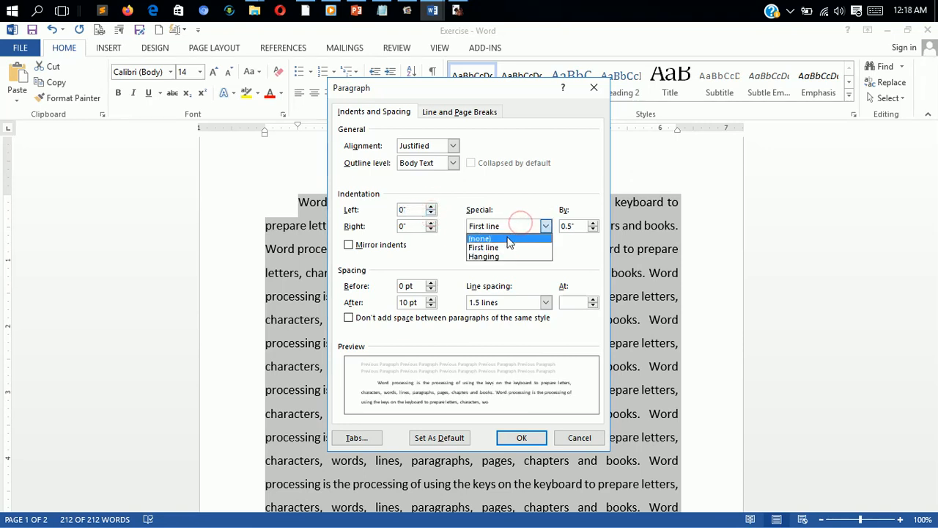
left_click(502, 257)
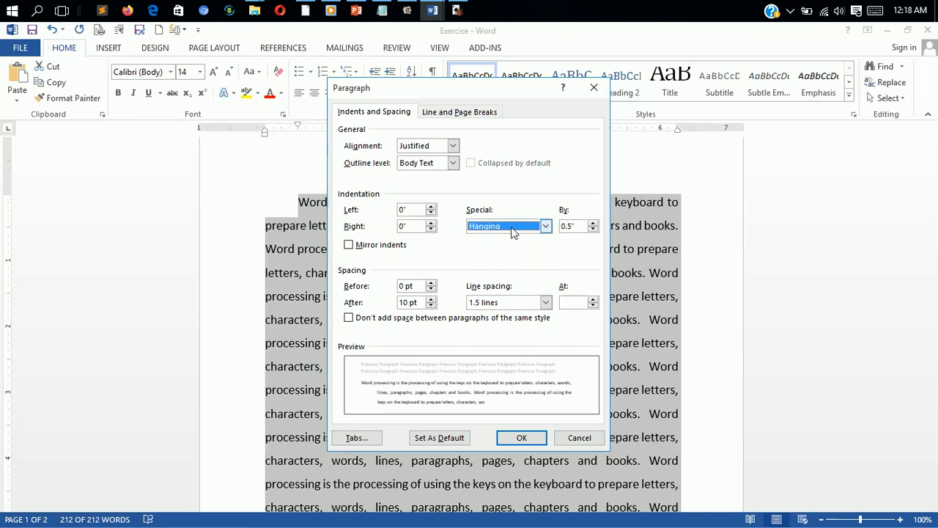
left_click(512, 227)
left_click(503, 245)
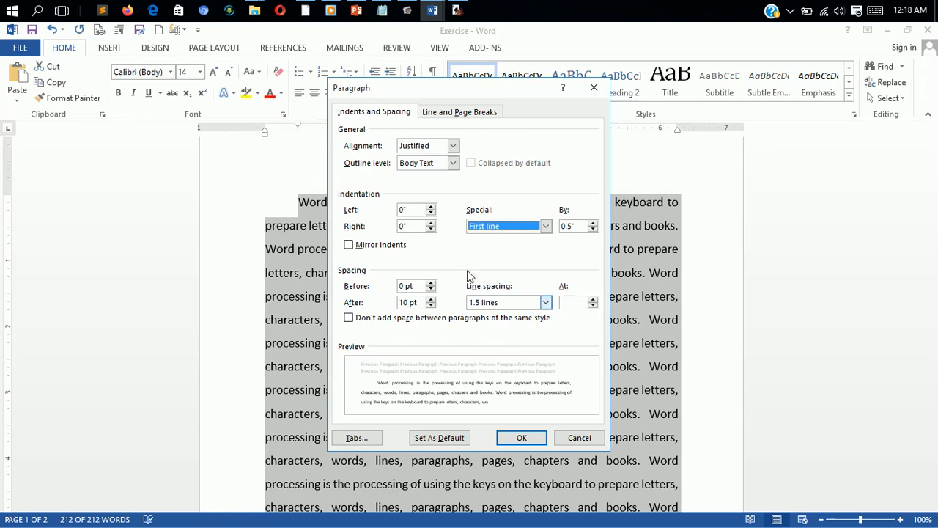
Step: View the Line and Page Breaks options and close the Paragraph dialog with OK
left_click(458, 114)
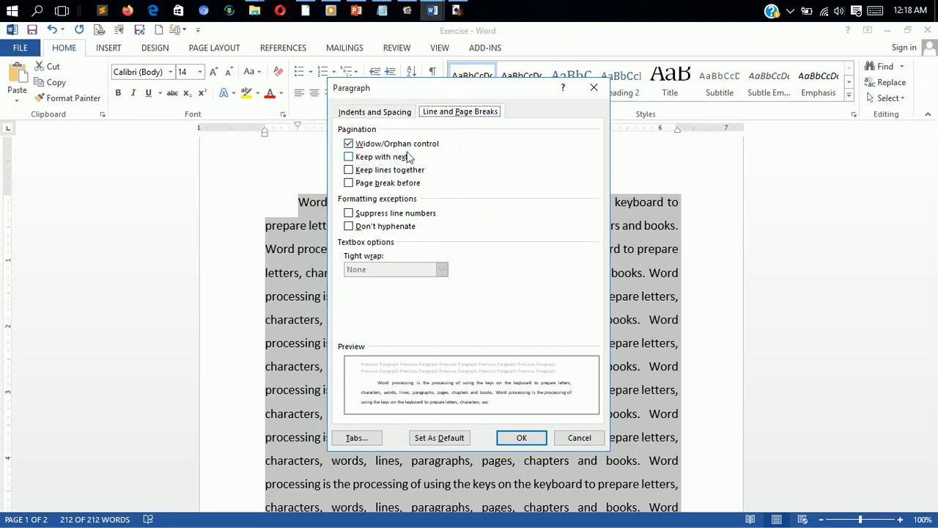
left_click(521, 437)
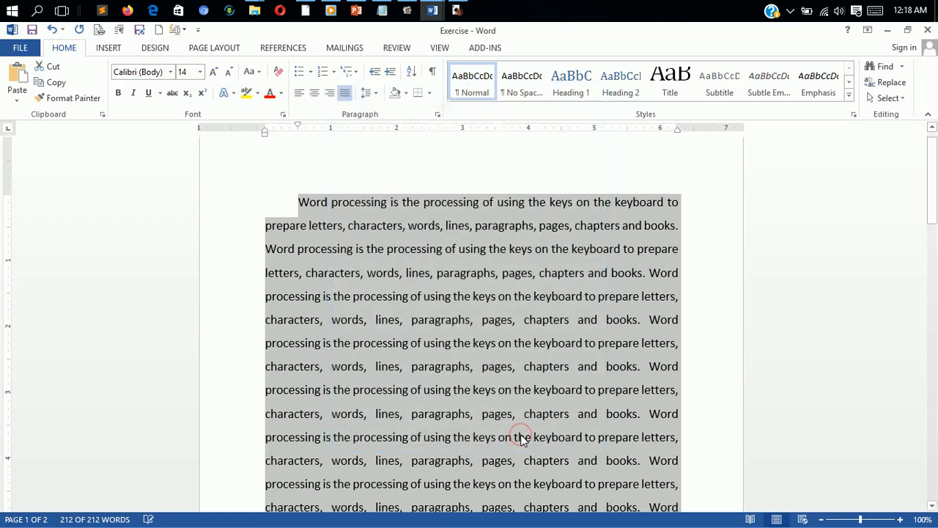
Step: Deselect the text and browse the font list without applying a font
left_click(710, 375)
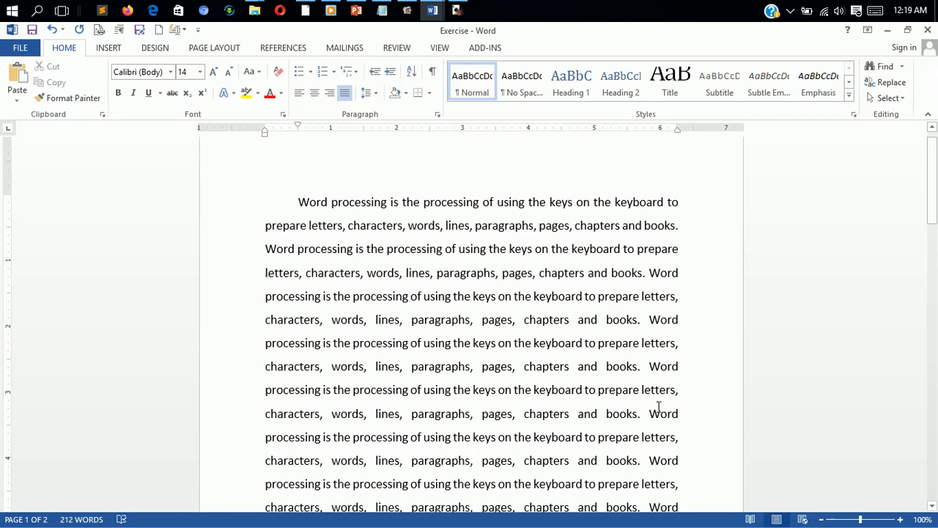
left_click(170, 72)
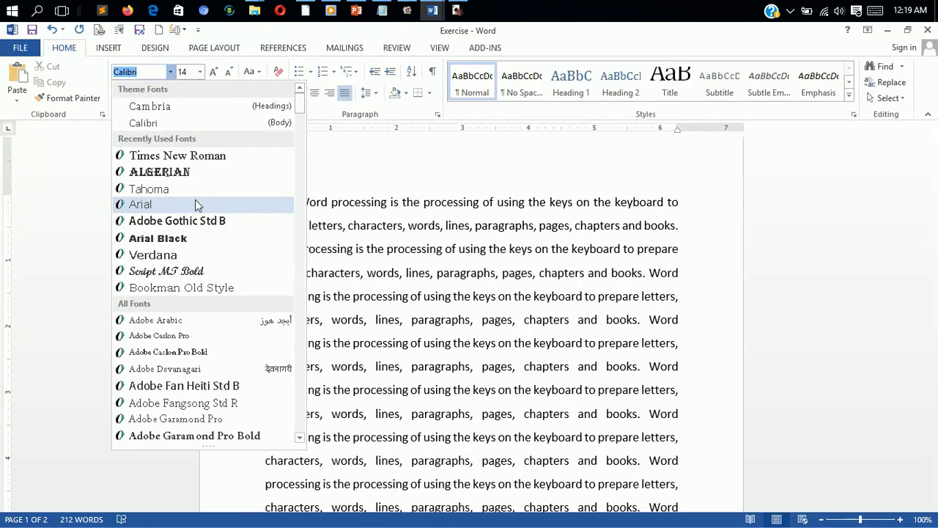
left_click(390, 192)
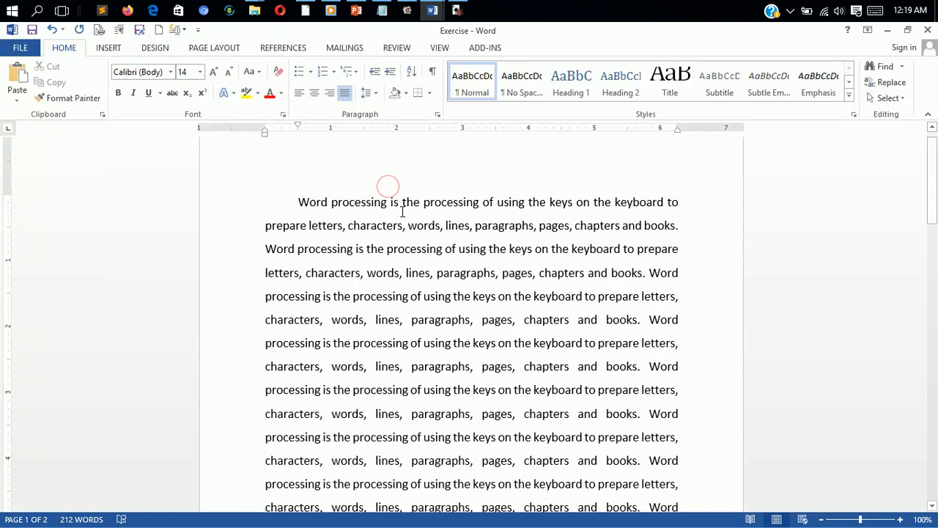